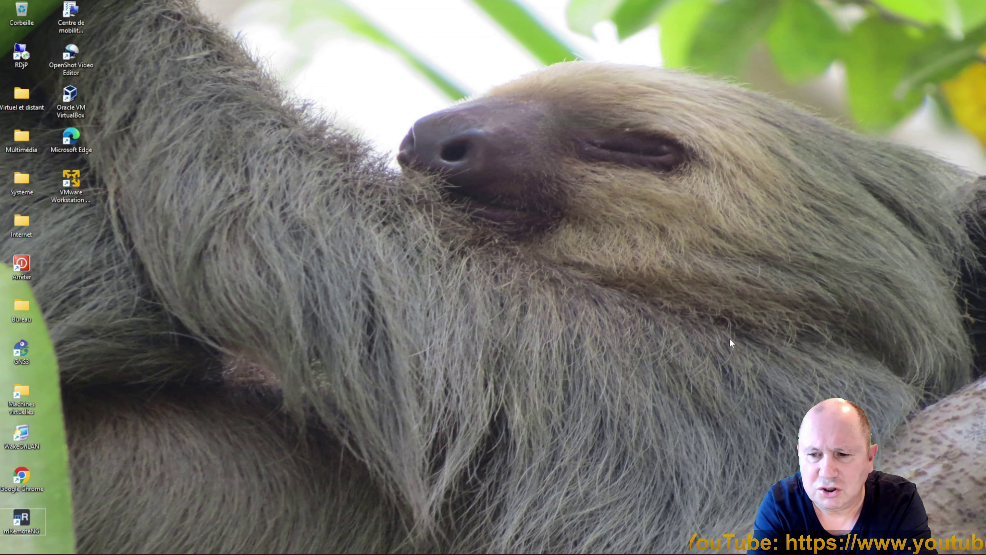
Open Windows Settings with Win+I, move it higher, and go to Réseau et Internet.
key("super+i")
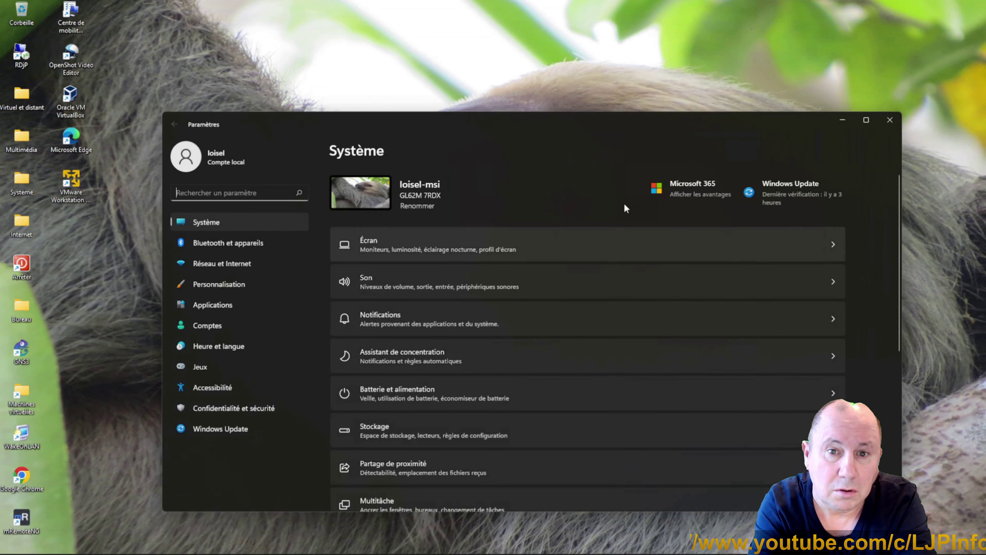
left_click_drag(520, 132, 495, 53)
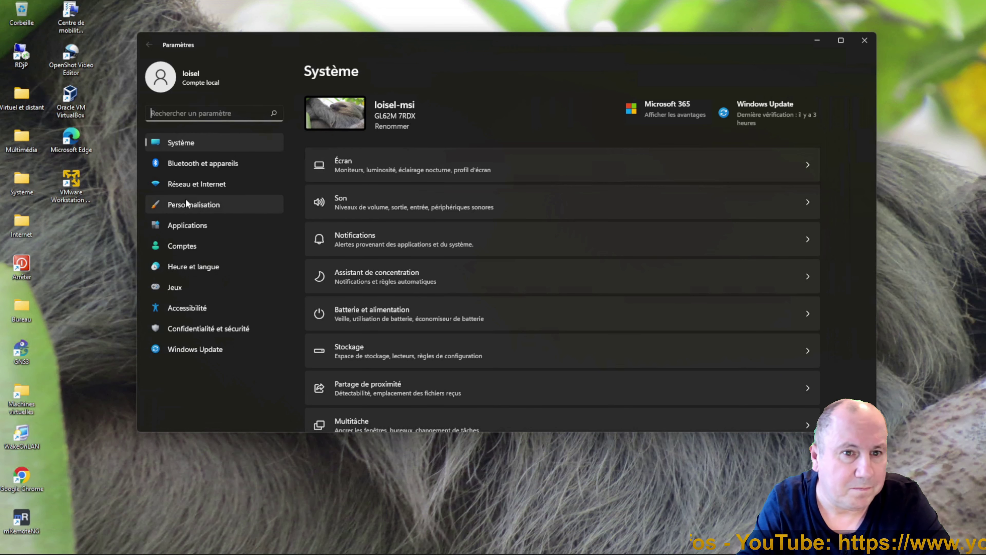
left_click(188, 186)
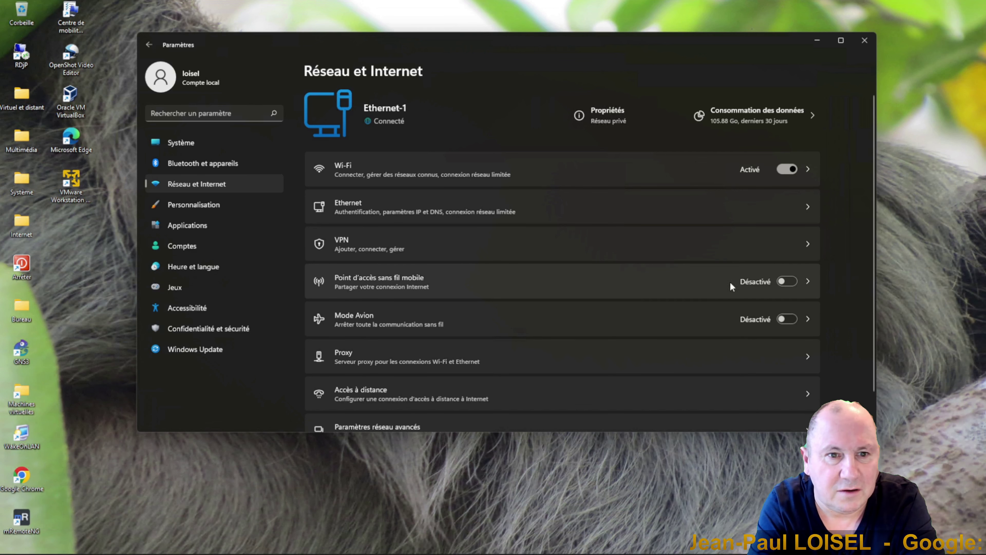
Open the mobile hotspot page and keep Wi-Fi as the way to share Ethernet-1.
left_click(811, 282)
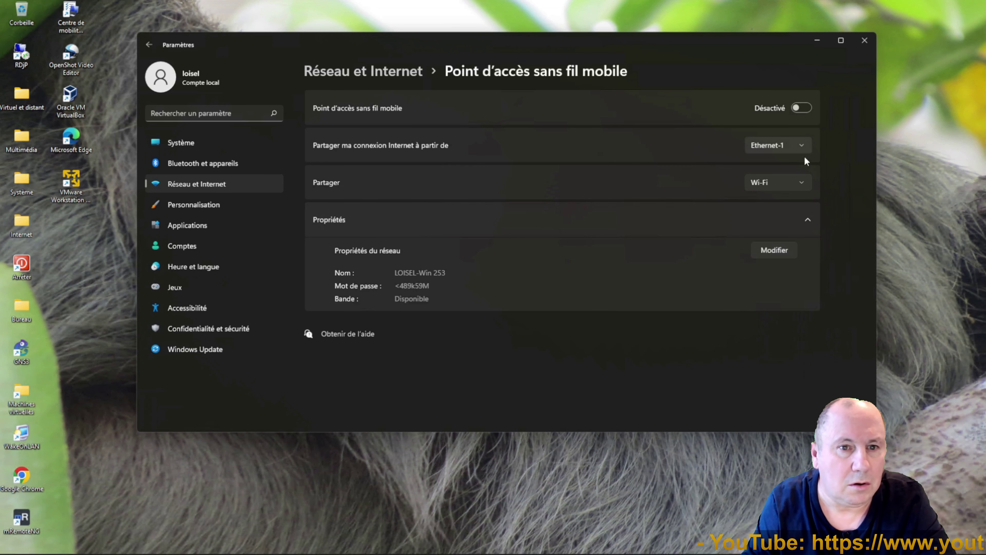
left_click(812, 186)
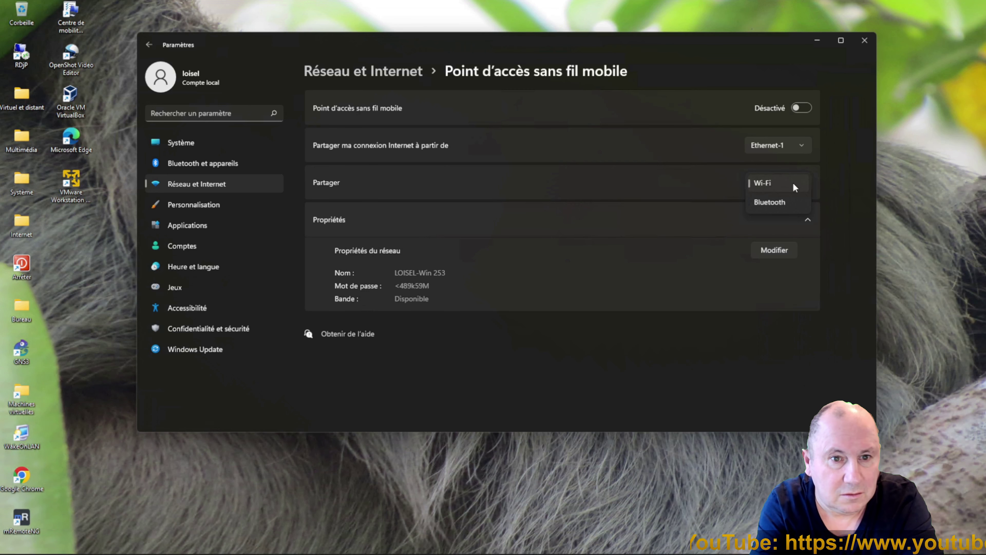
left_click(793, 185)
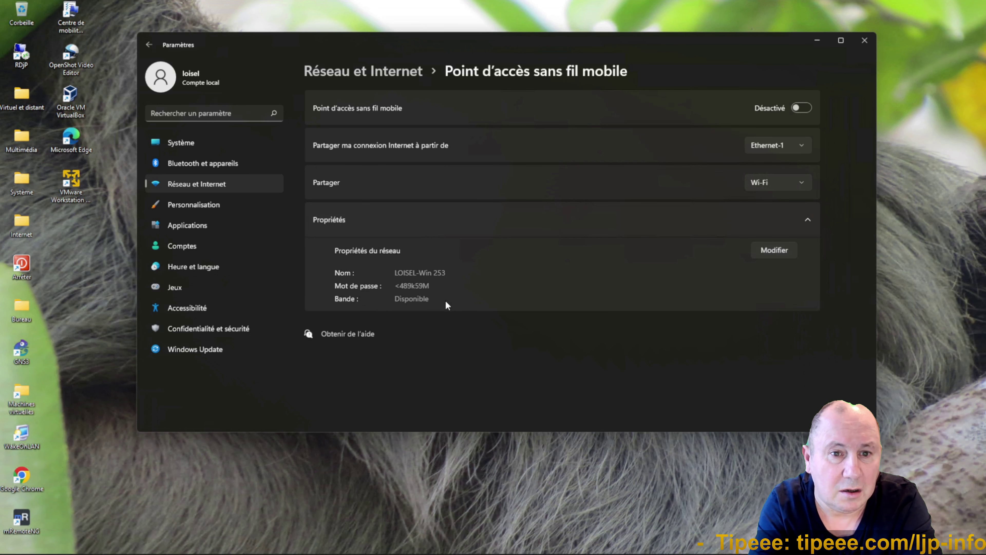
Edit the hotspot properties so the network name ends in -Test, and set a new password.
left_click(774, 250)
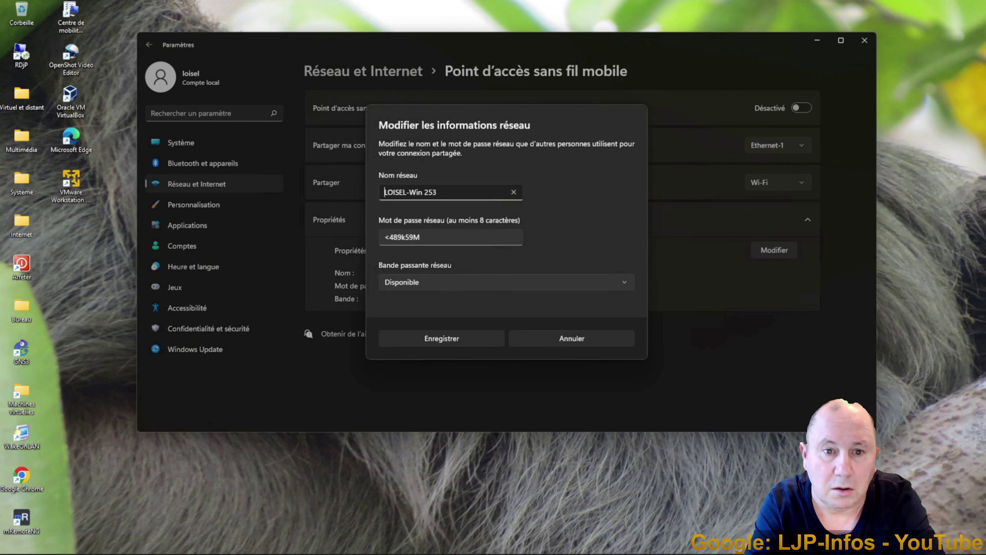
key("shift+Right")
key("shift+Right")
key("shift+Right")
key("shift+Right")
key("shift+Right")
key("shift+Right")
key("shift+Right")
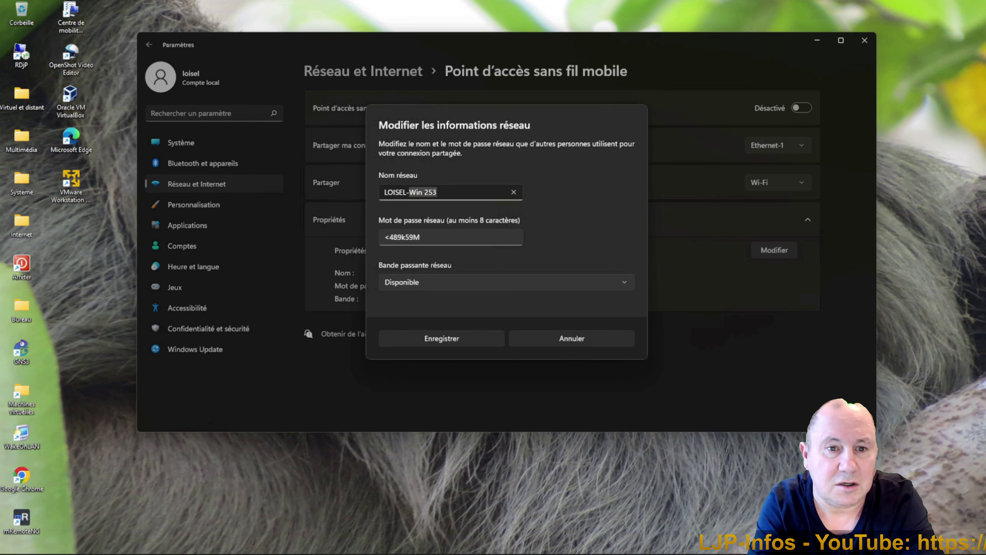
type("Test")
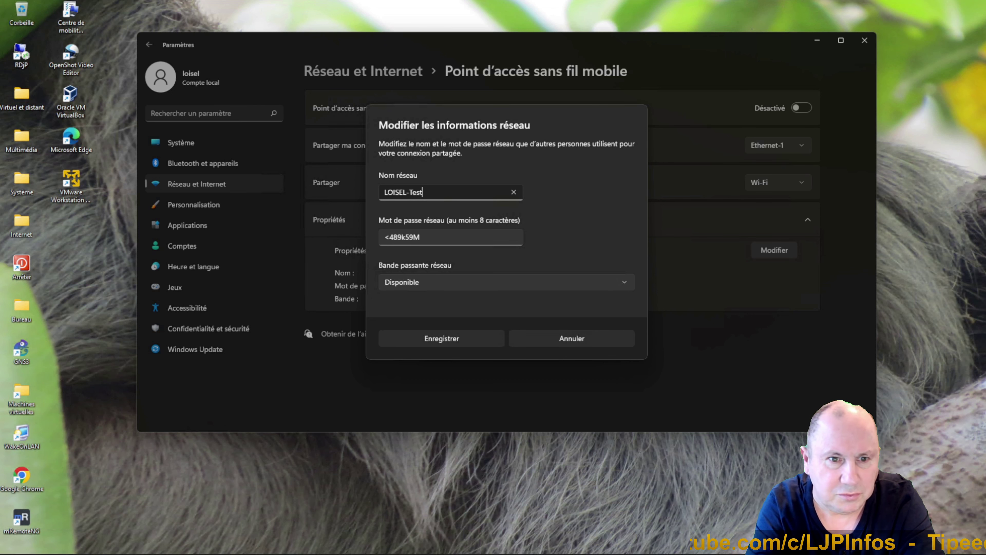
key("Tab")
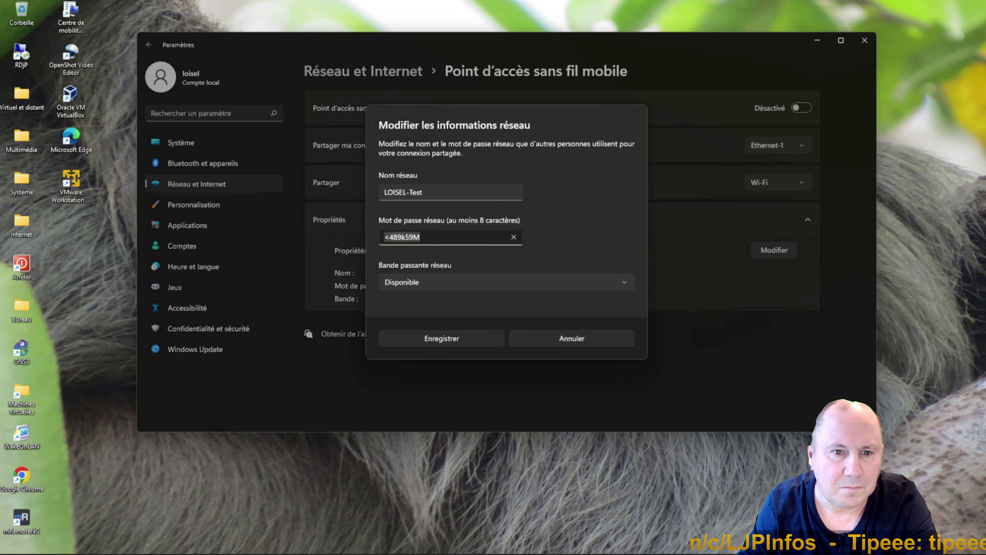
type("Te")
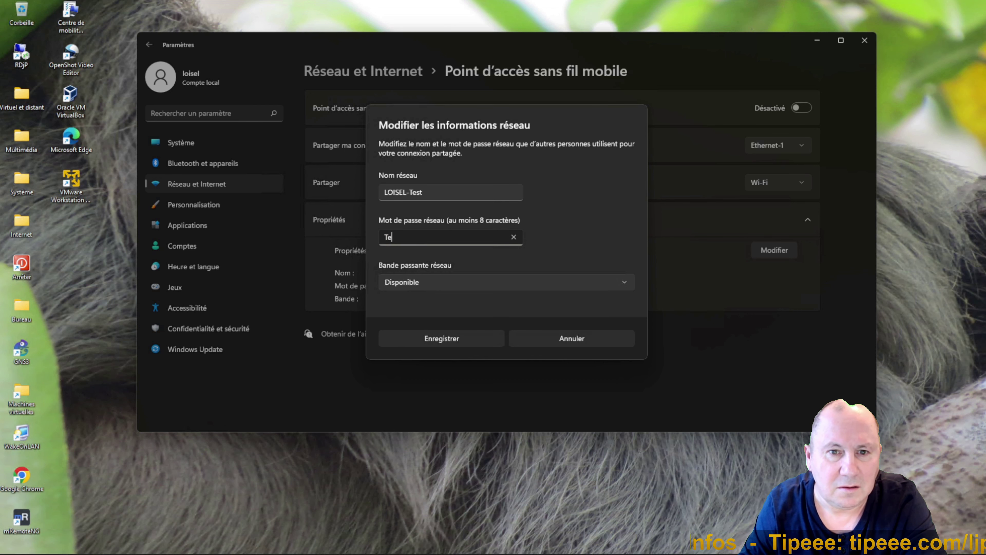
type("stPassword")
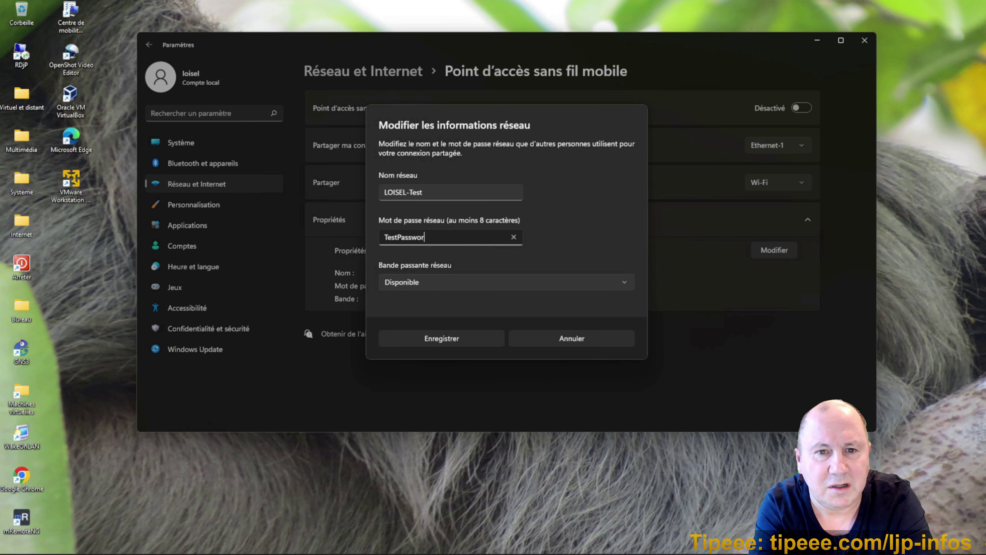
Set the hotspot network band to 2,4 GHz and save the properties.
left_click(440, 285)
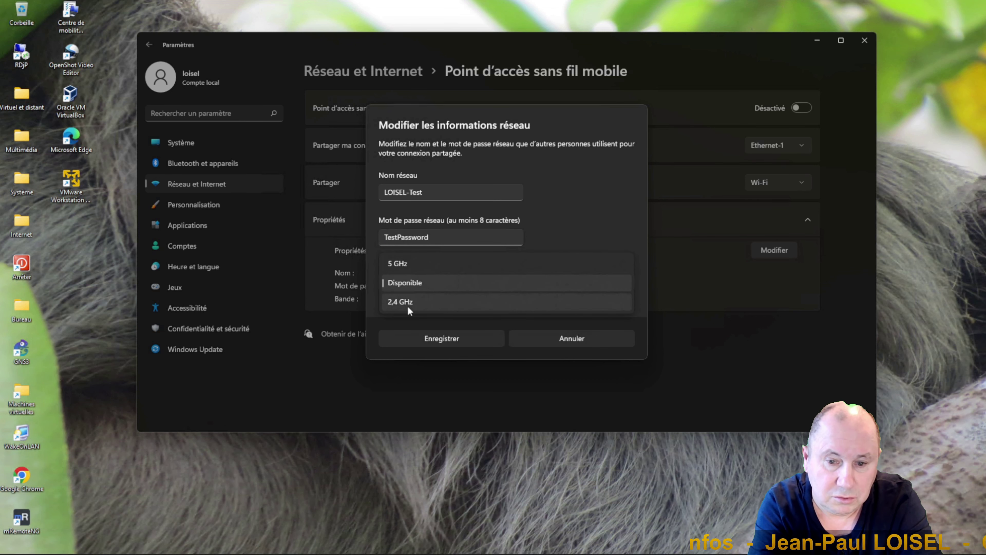
left_click(449, 283)
left_click(449, 283)
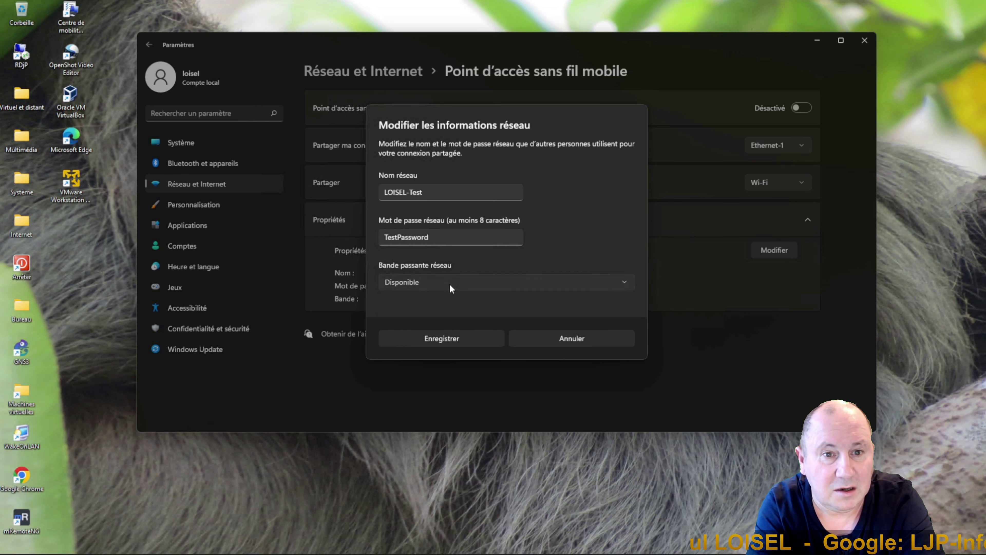
left_click(445, 298)
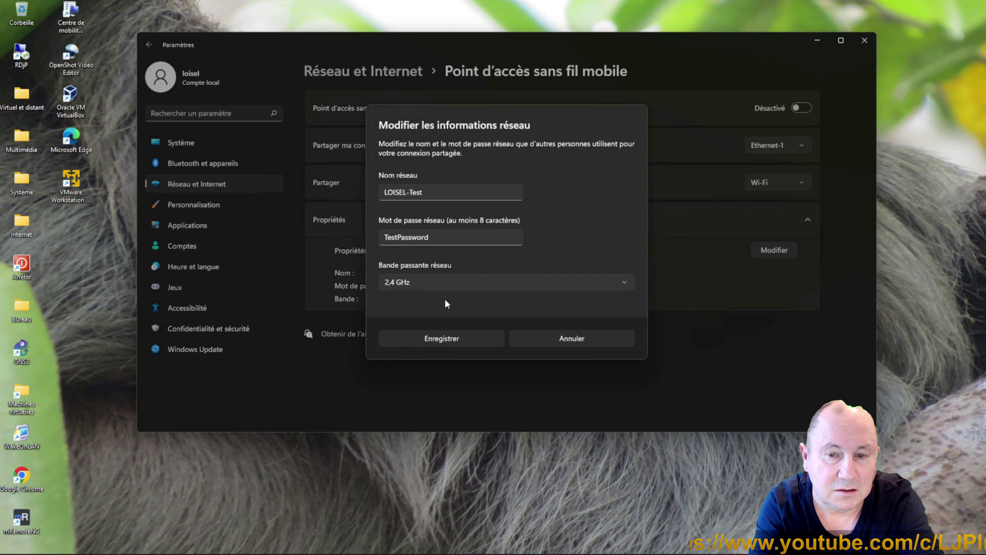
left_click(444, 336)
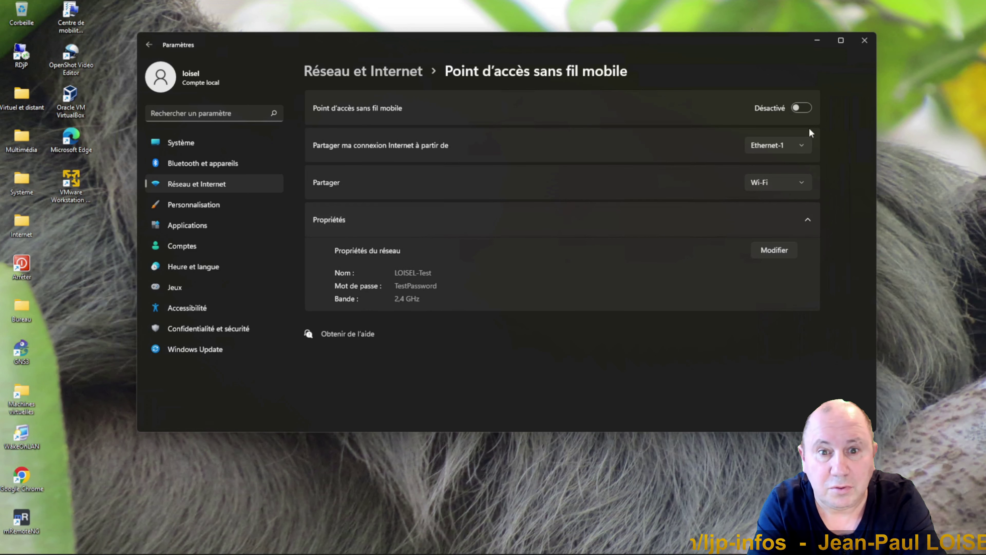
Turn the mobile hotspot on and move the Settings window right and down.
left_click(806, 108)
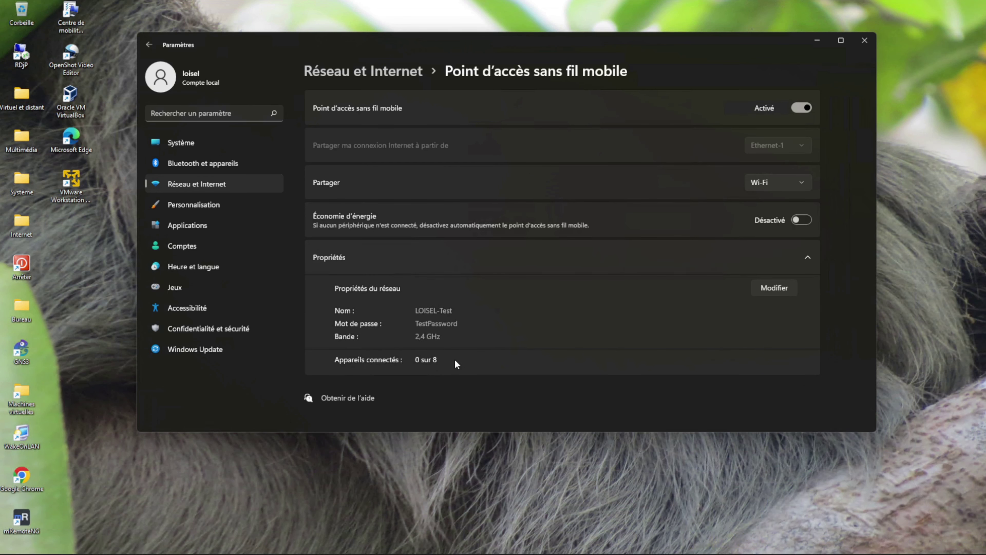
left_click_drag(509, 40, 605, 150)
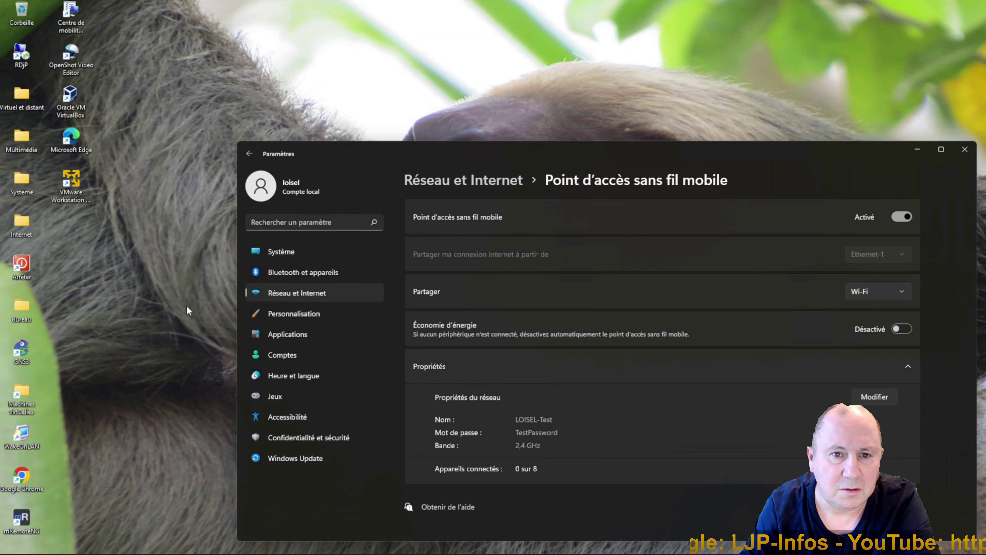
mouse_move(49, 551)
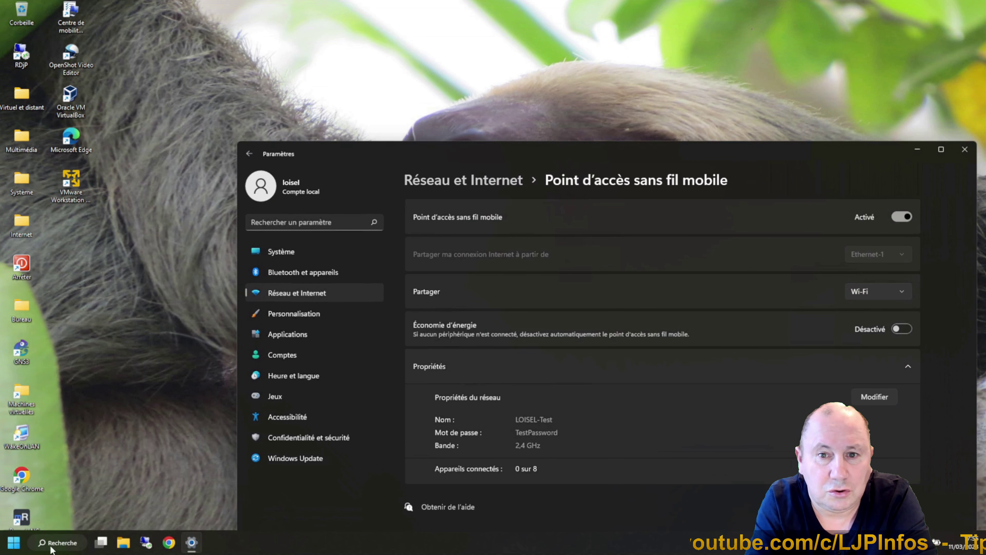
left_click(50, 544)
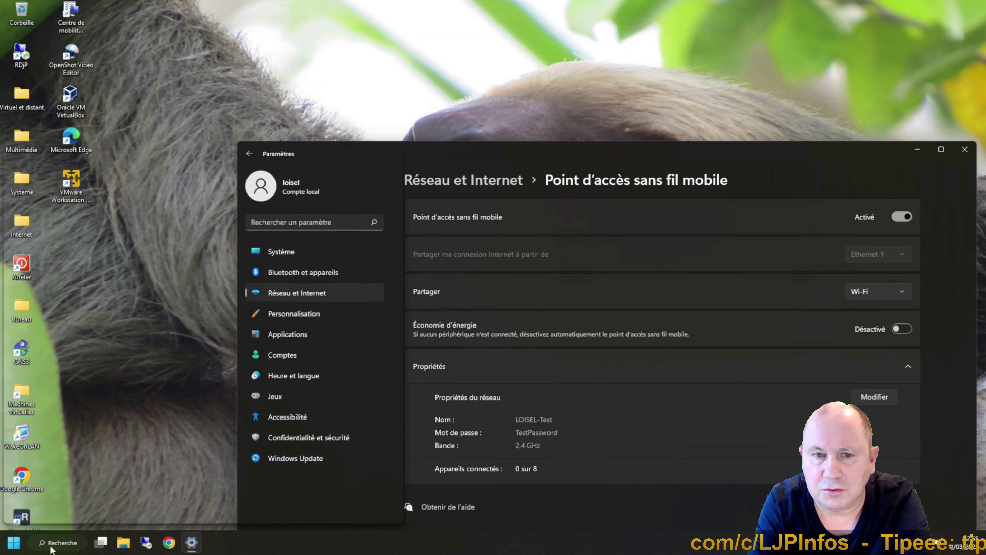
left_click(90, 227)
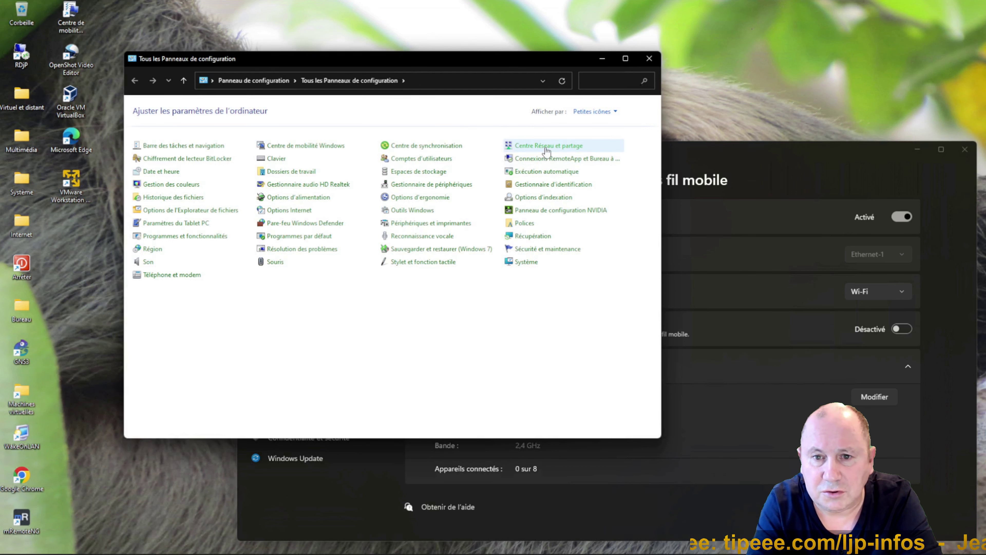
left_click(545, 146)
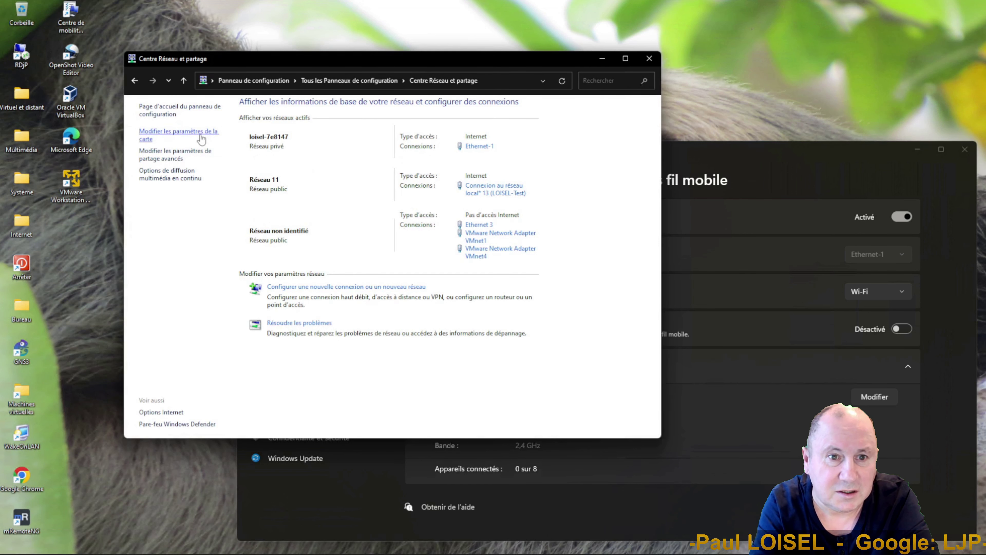
left_click(175, 133)
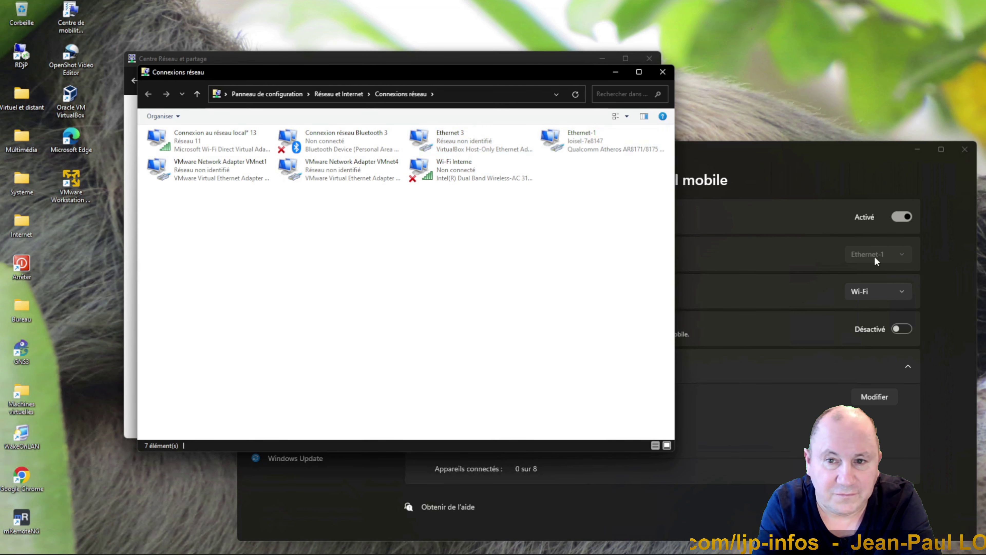
right_click(563, 145)
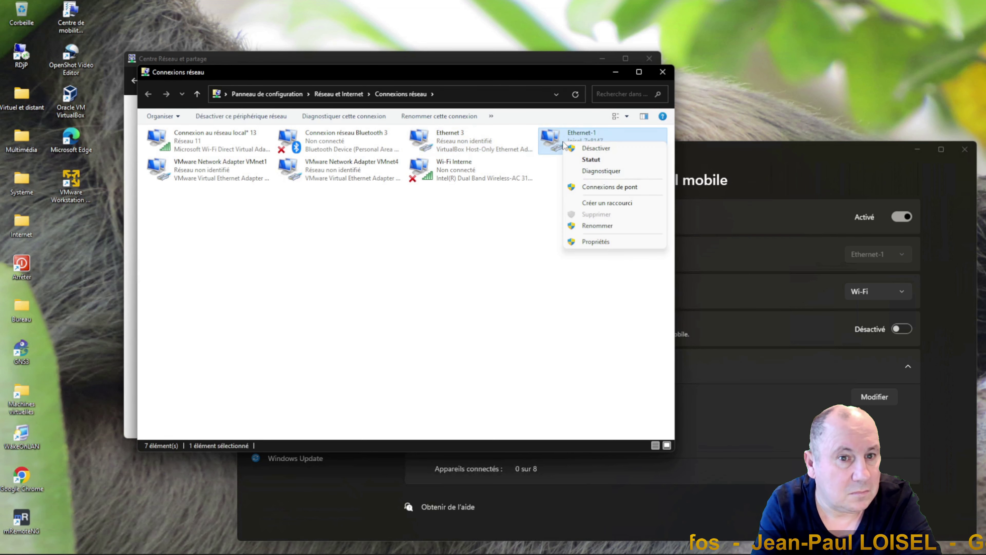
left_click(586, 242)
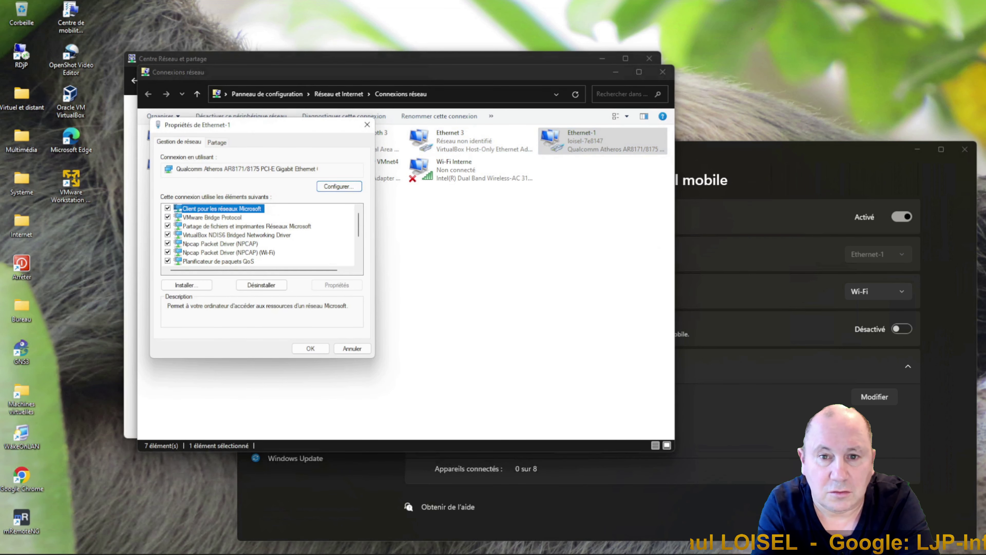
left_click(219, 143)
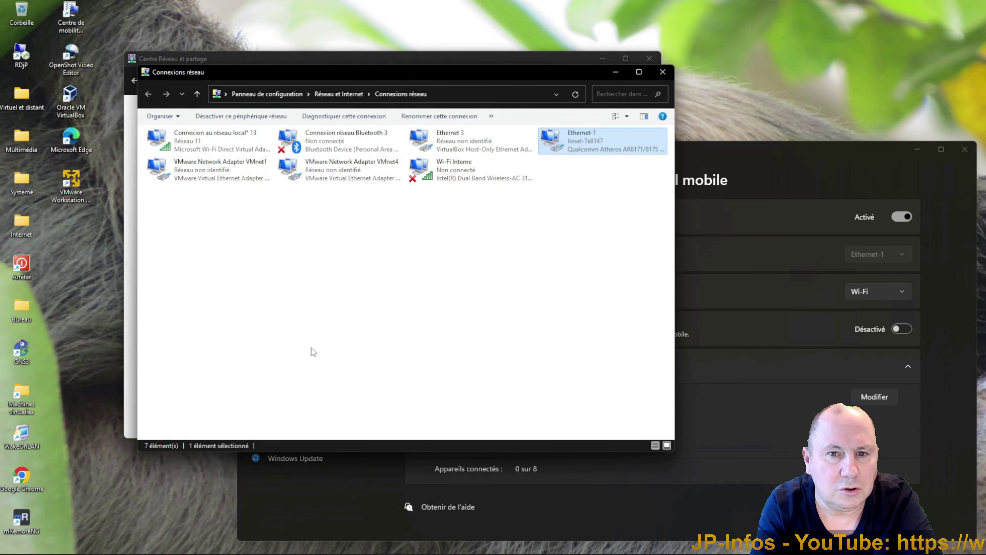
left_click(373, 316)
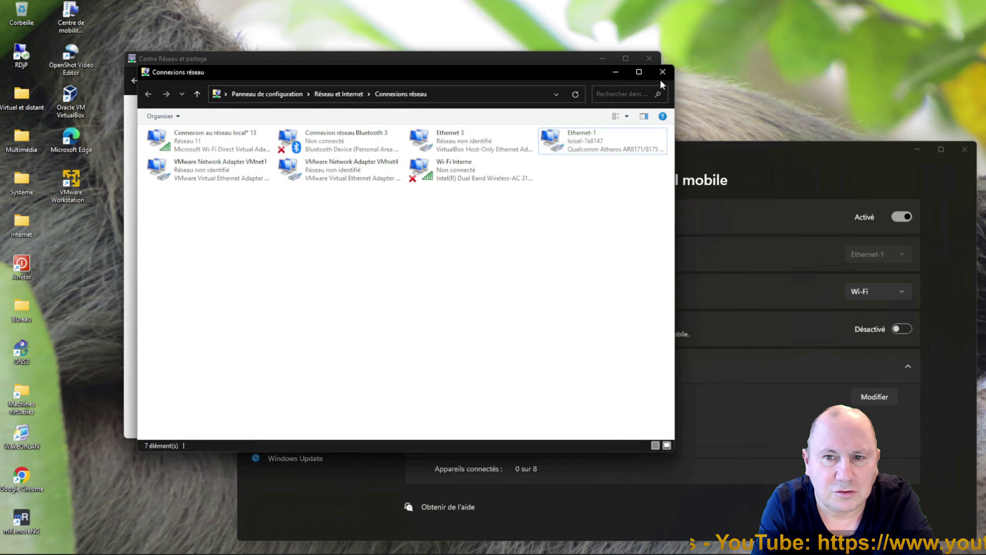
left_click(663, 72)
Close Network and Sharing Center and open an SSH session to the Debian machine.
left_click(655, 59)
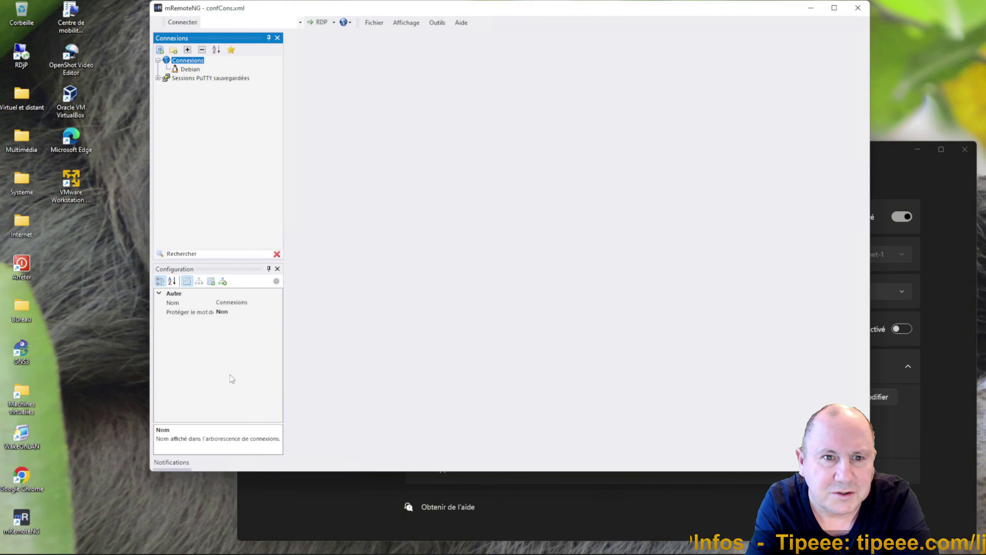
left_click_drag(322, 471, 328, 429)
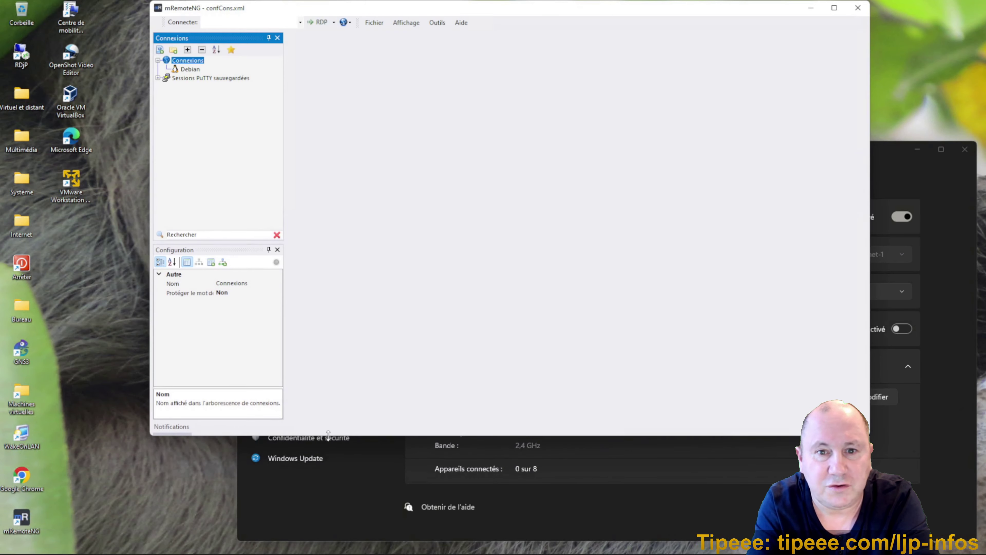
left_click(190, 69)
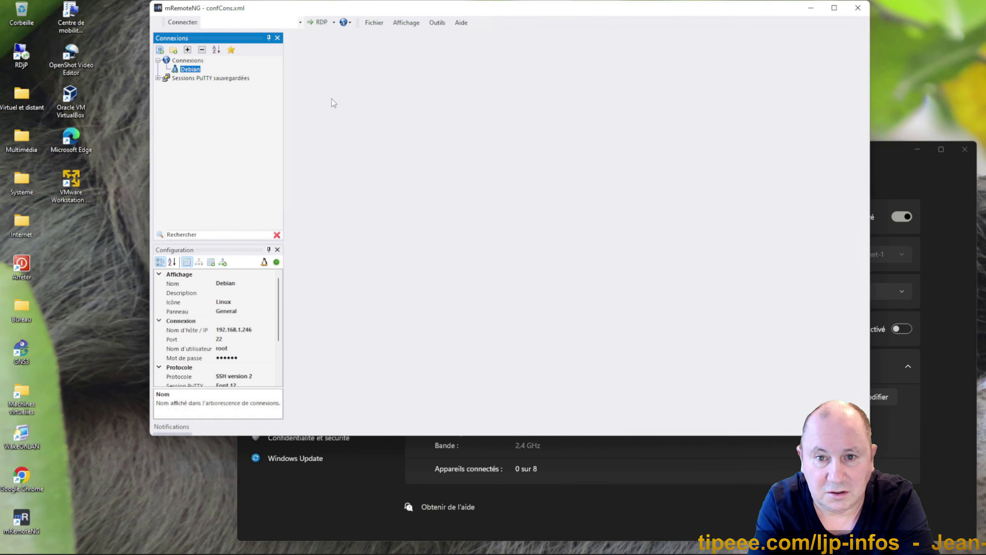
double_click(190, 70)
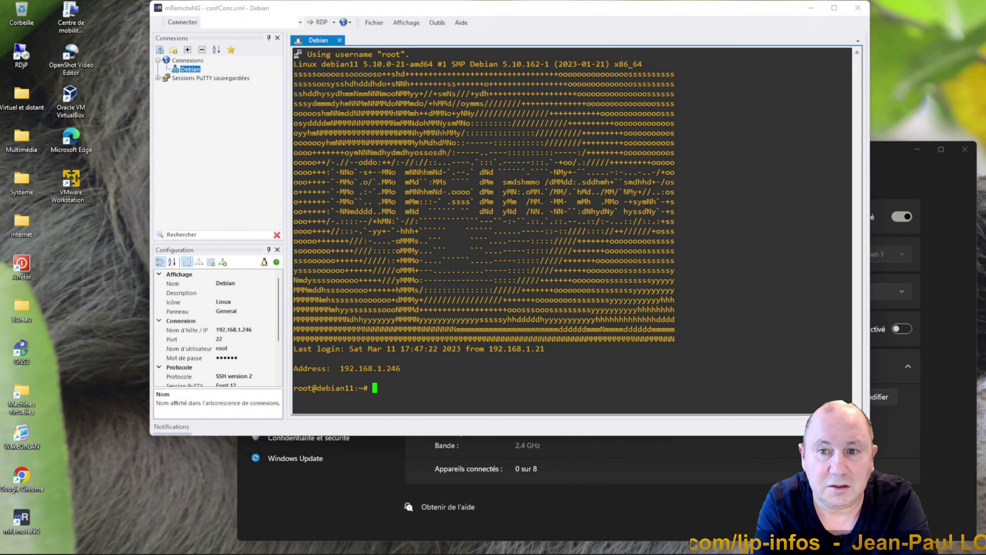
Clear the Debian terminal and launch nmtui.
type("clear")
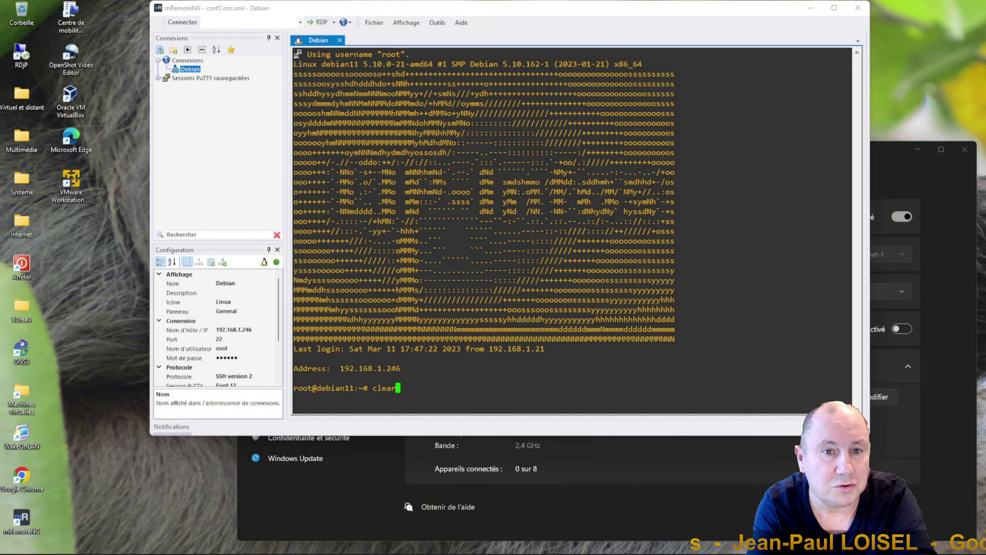
key("Return")
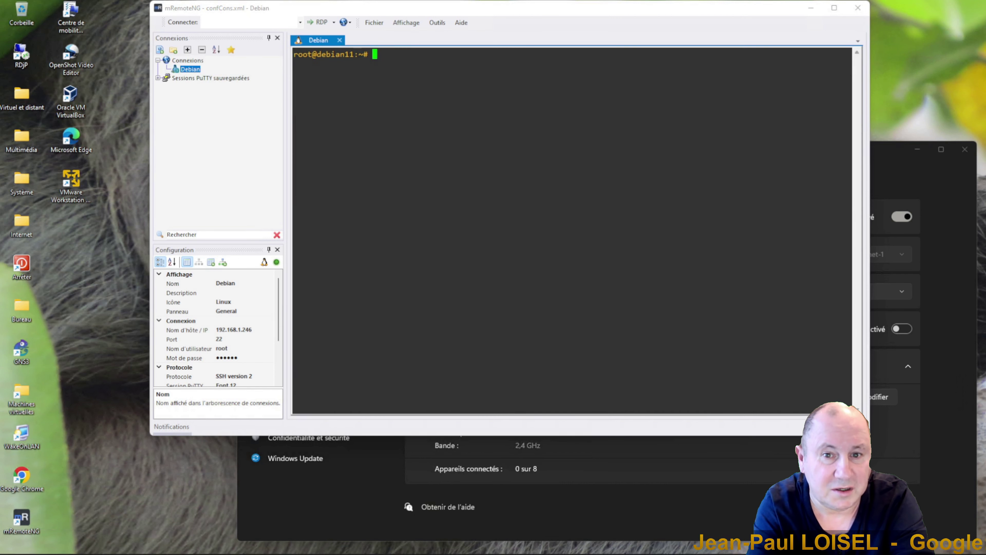
type("nmtui")
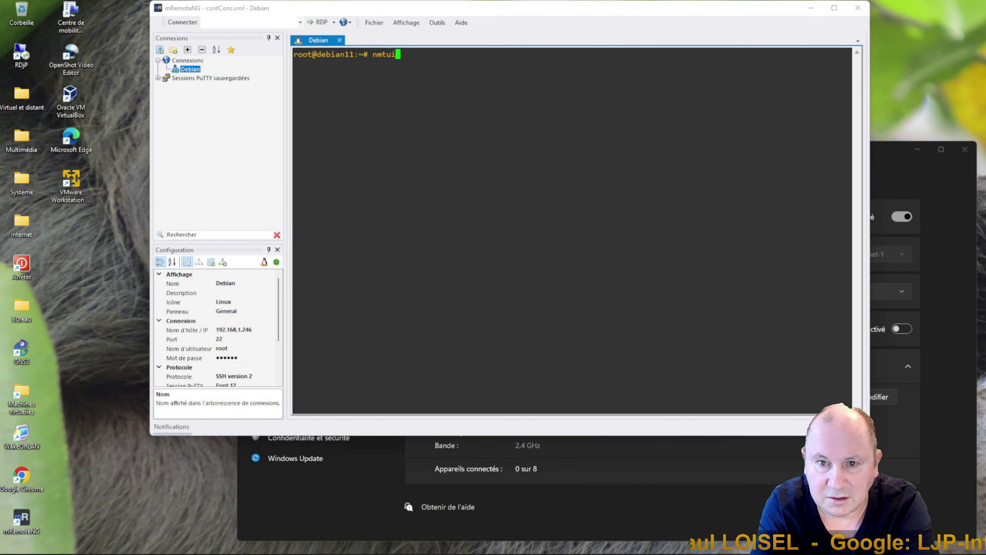
key("Return")
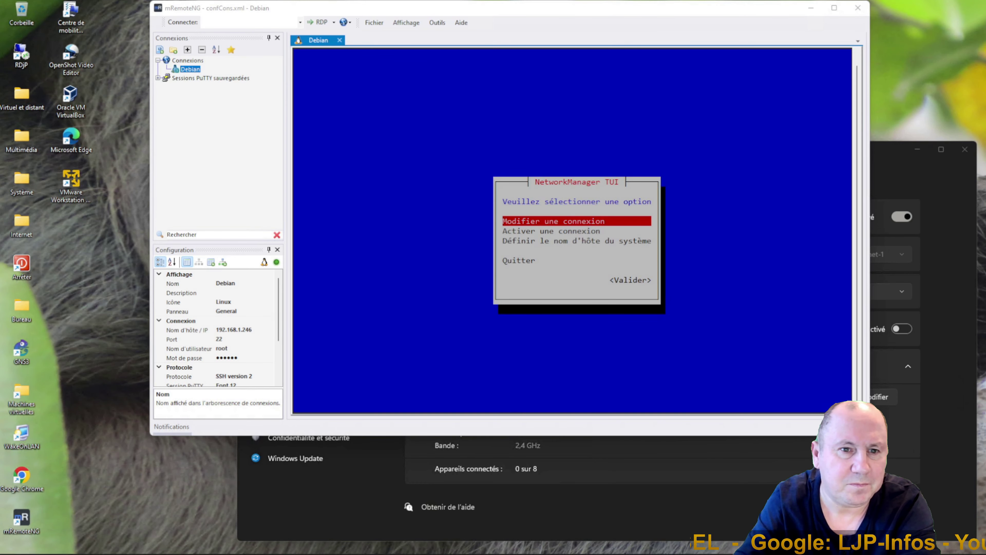
Activate the LOISEL-Test Wi-Fi connection in nmtui, entering the network password.
key("Down")
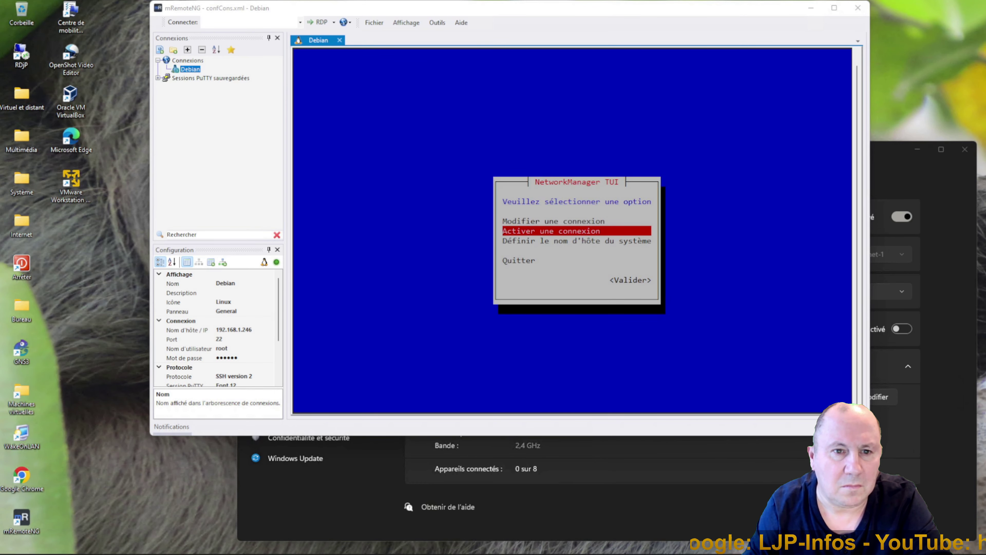
key("Return")
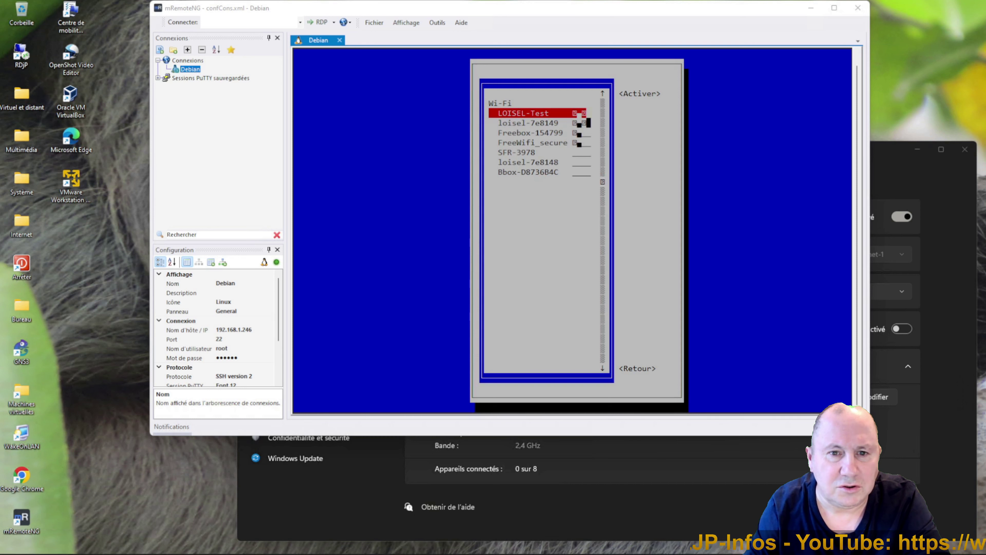
key("Down")
key("Down")
key("Down")
key("Down")
key("Down")
key("Up")
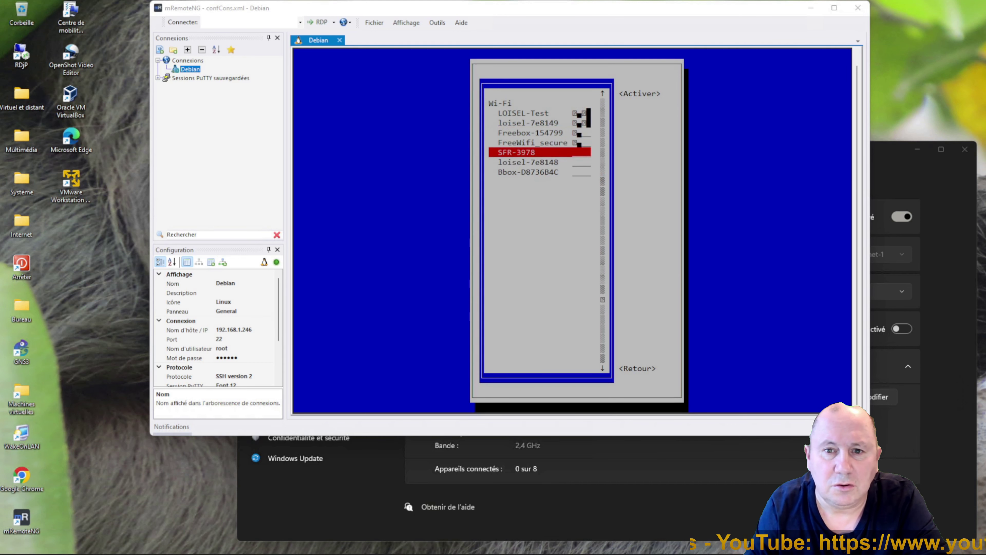
key("Up")
key("Up")
key("Up")
key("Up")
key("Tab")
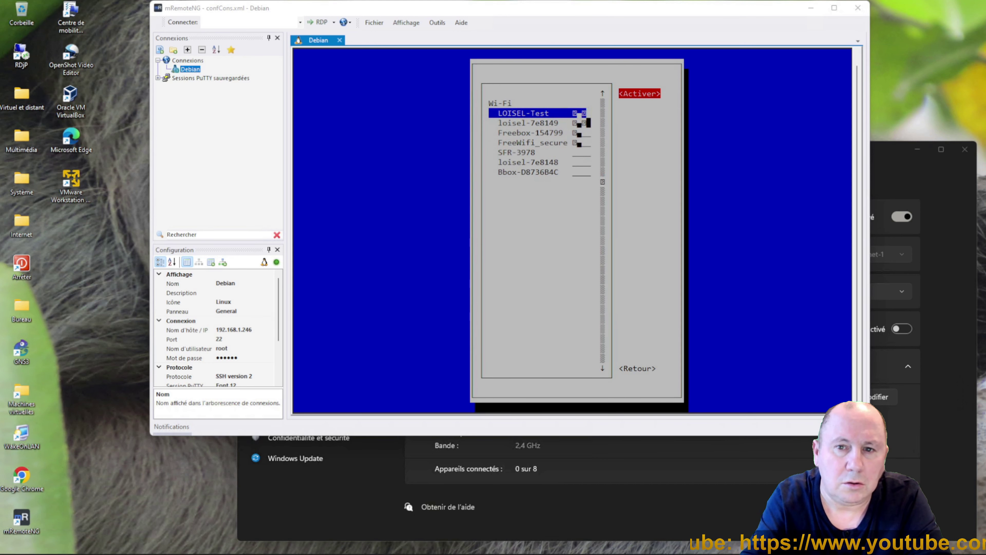
key("Return")
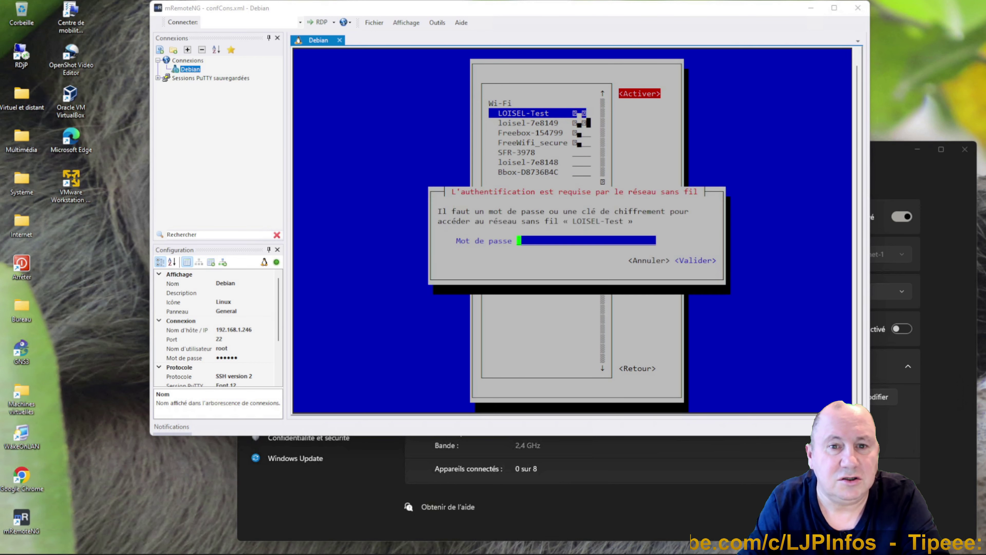
type("****")
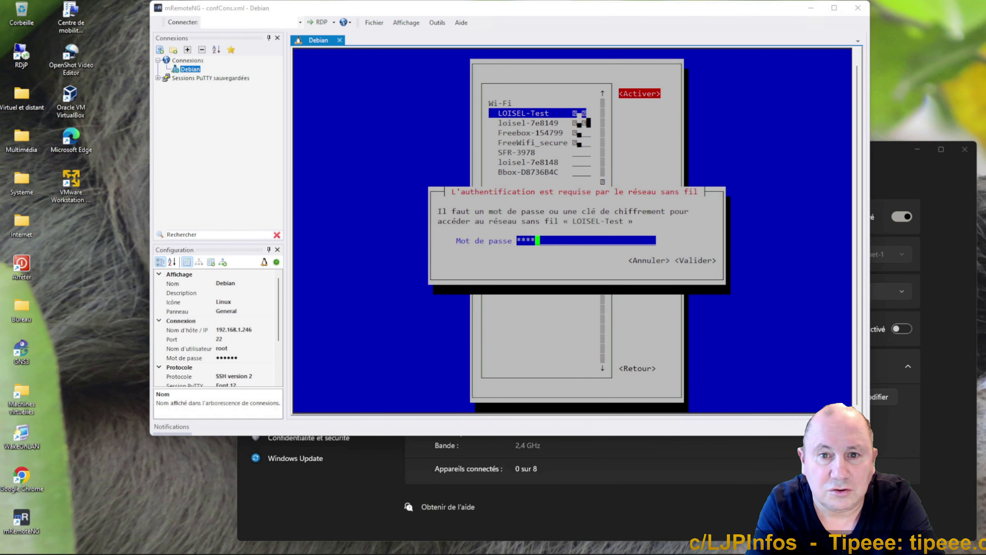
type("********")
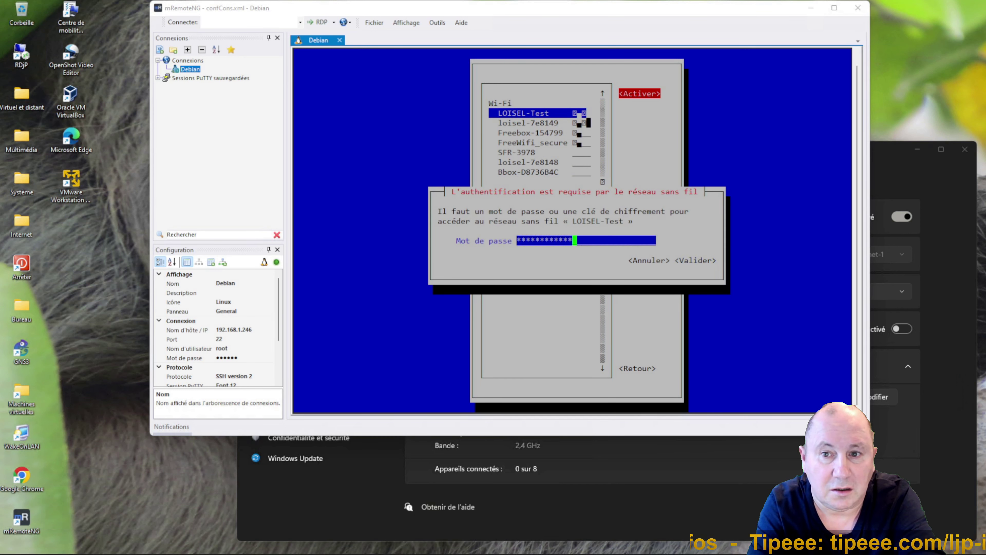
key("Return")
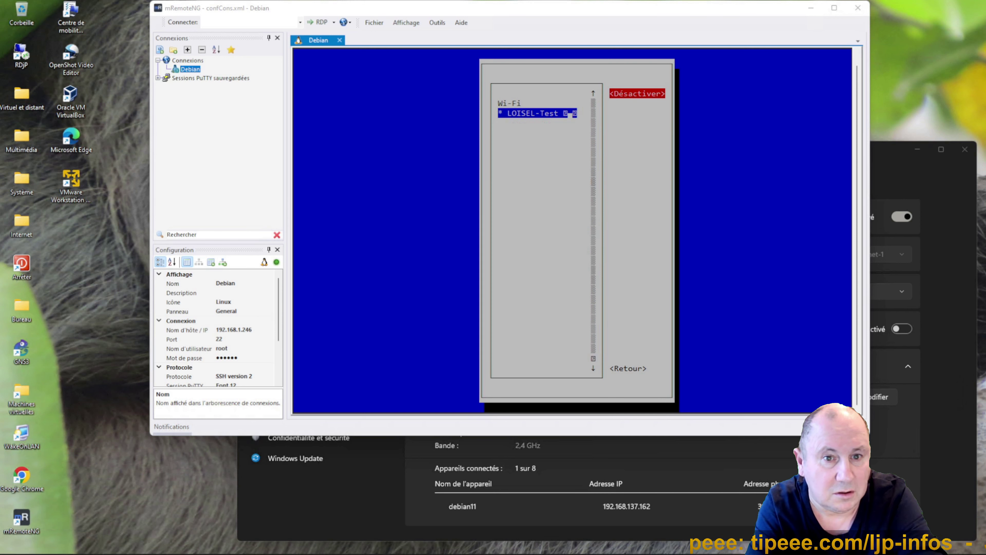
Confirm debian11 appears on the hotspot, then return to the nmtui main menu.
left_click(531, 487)
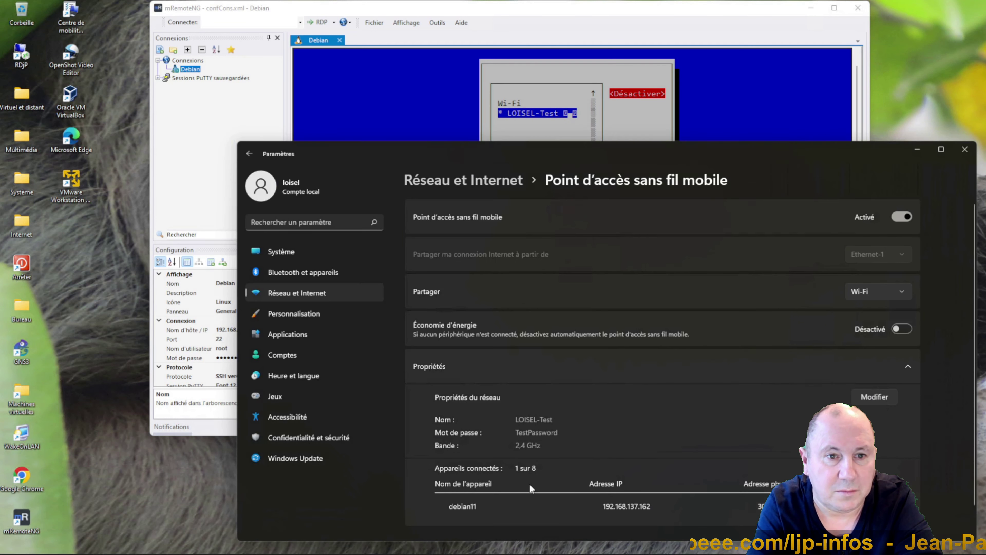
left_click(694, 136)
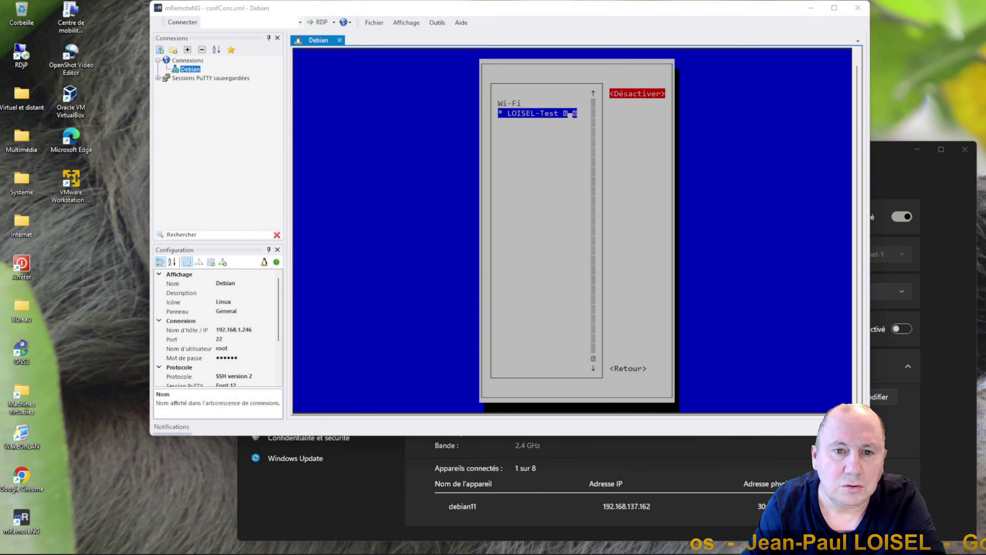
key("Tab")
key("Return")
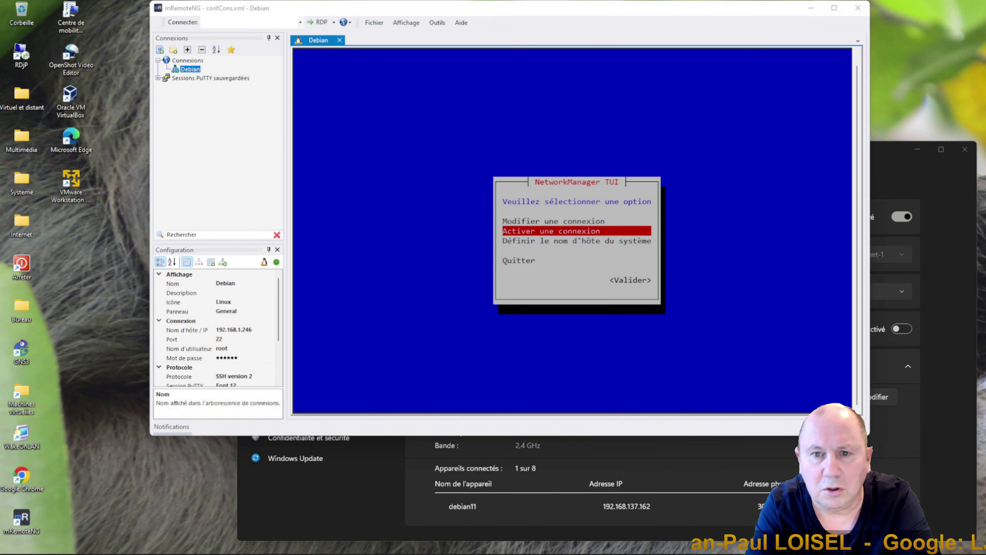
Open the LOISEL-Test connection form, briefly reveal its stored password, and close it.
key("Up")
key("Return")
key("Tab")
key("Tab")
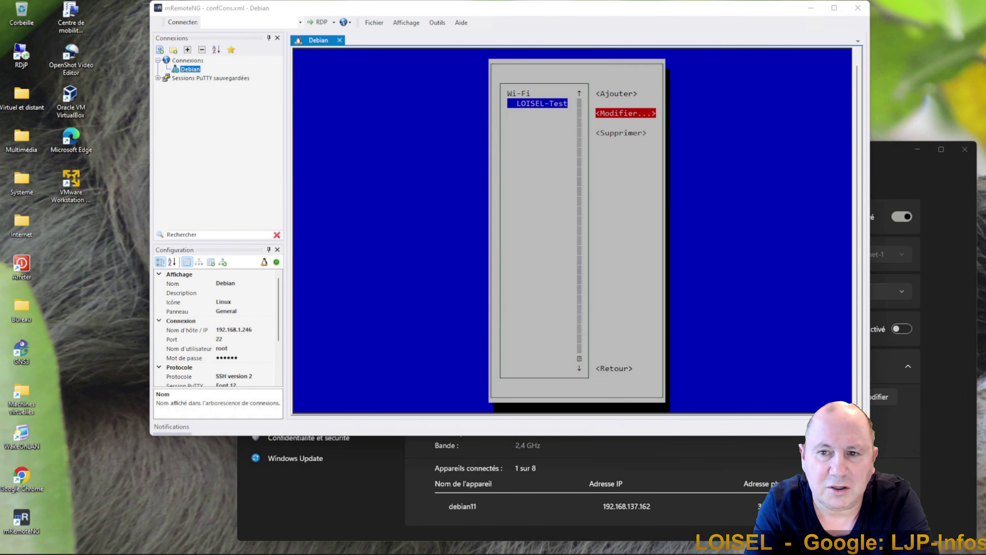
key("Return")
key("Tab")
key("Tab")
key("Tab")
key("Tab")
key("Tab")
key("Tab")
key("Tab")
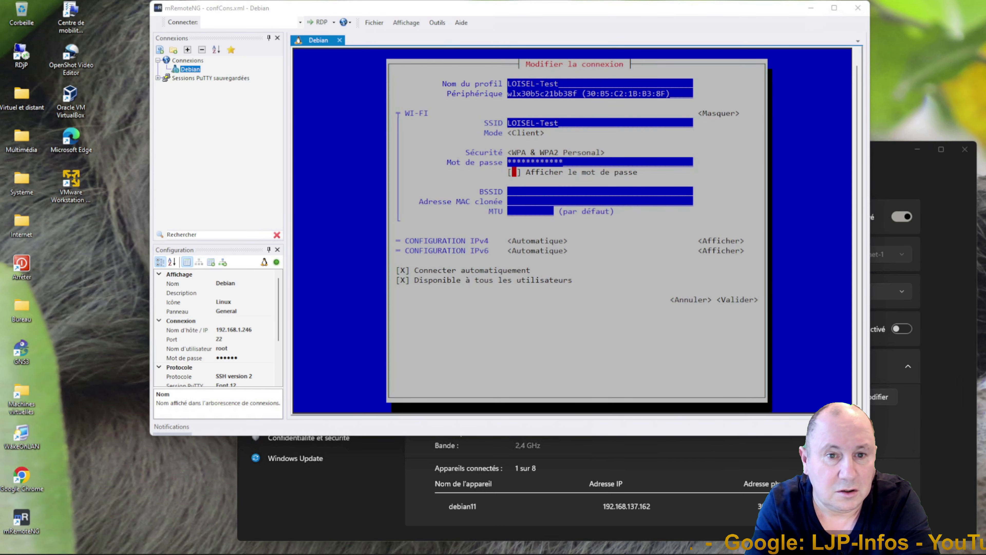
key("space")
key("space")
key("Tab")
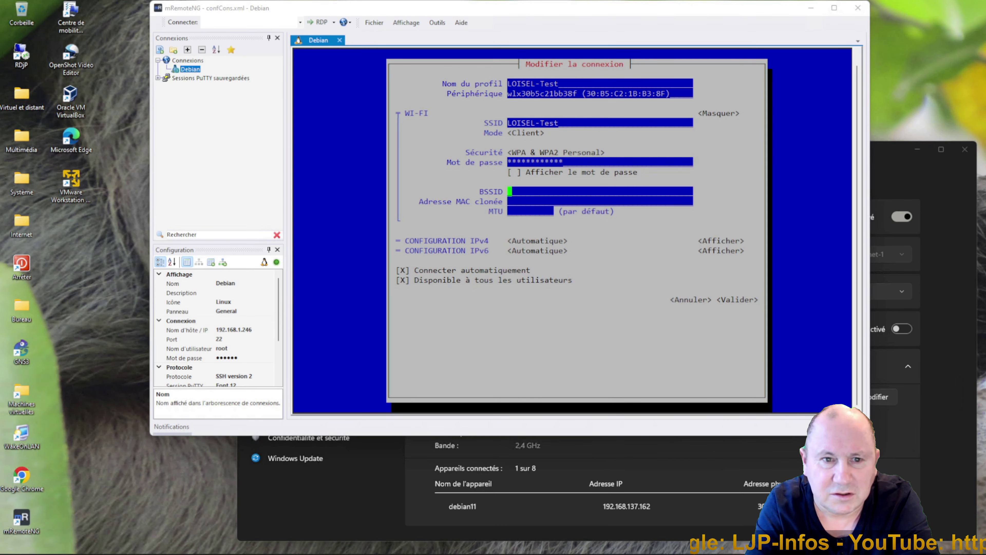
key("Tab")
key("Tab")
key("Tab")
key("Tab")
key("Tab")
key("Tab")
key("Tab")
key("Tab")
key("Tab")
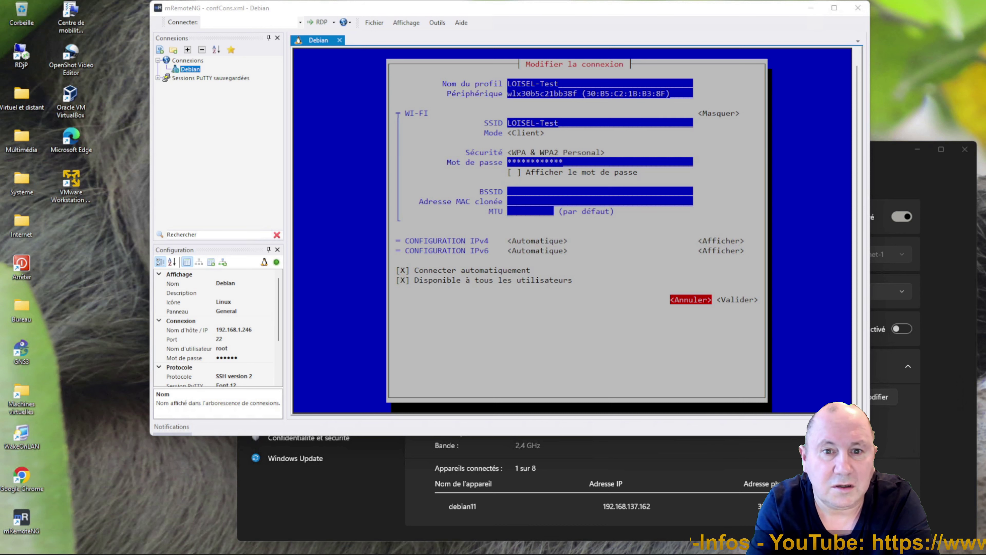
key("Tab")
key("Return")
Leave the connection list and quit nmtui back to the shell prompt.
key("Tab")
key("Tab")
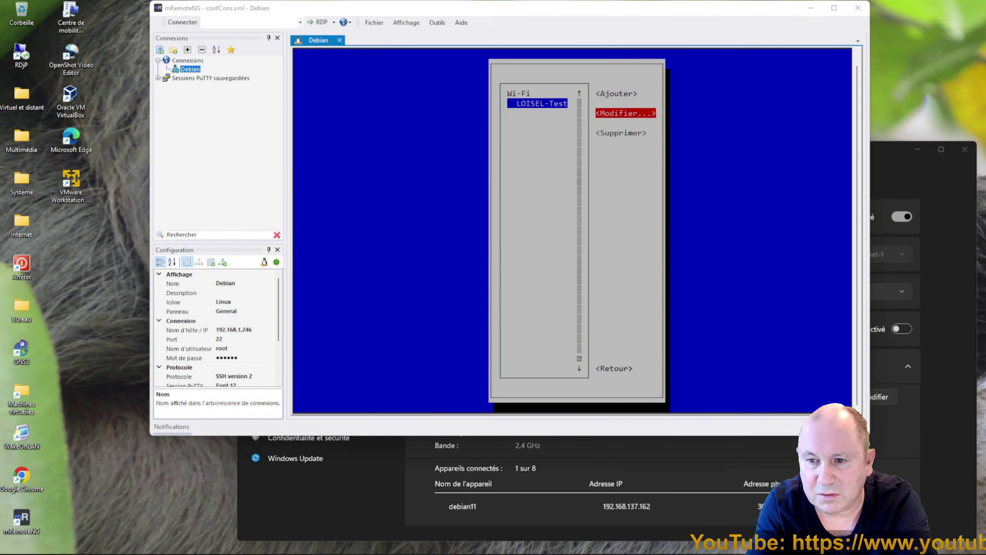
key("Tab")
key("Tab")
key("Return")
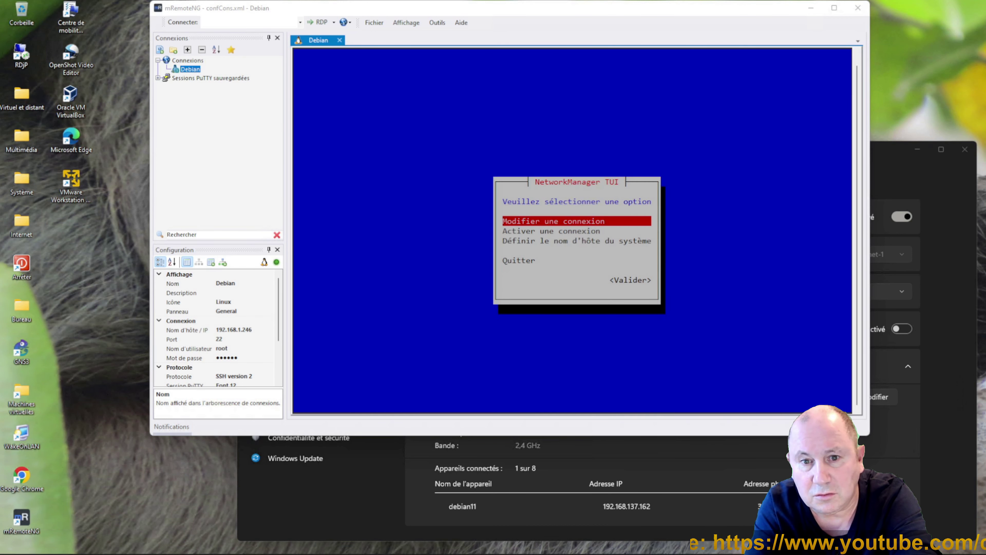
key("Down")
key("Down")
key("Down")
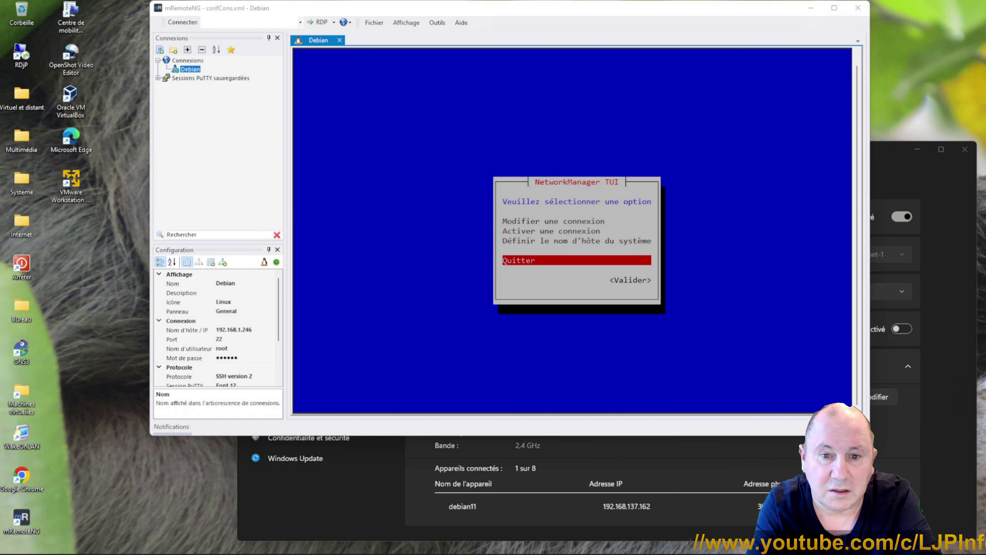
key("Tab")
key("Return")
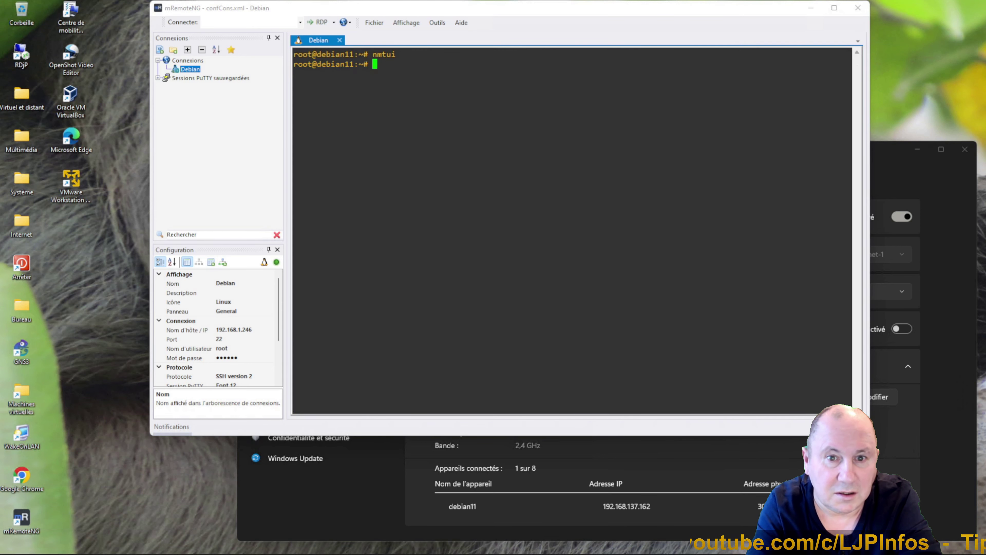
Run ip a and highlight 192.168.1.246, ens160 and wlx30b5c21bb38f, then clear the terminal.
type("clear")
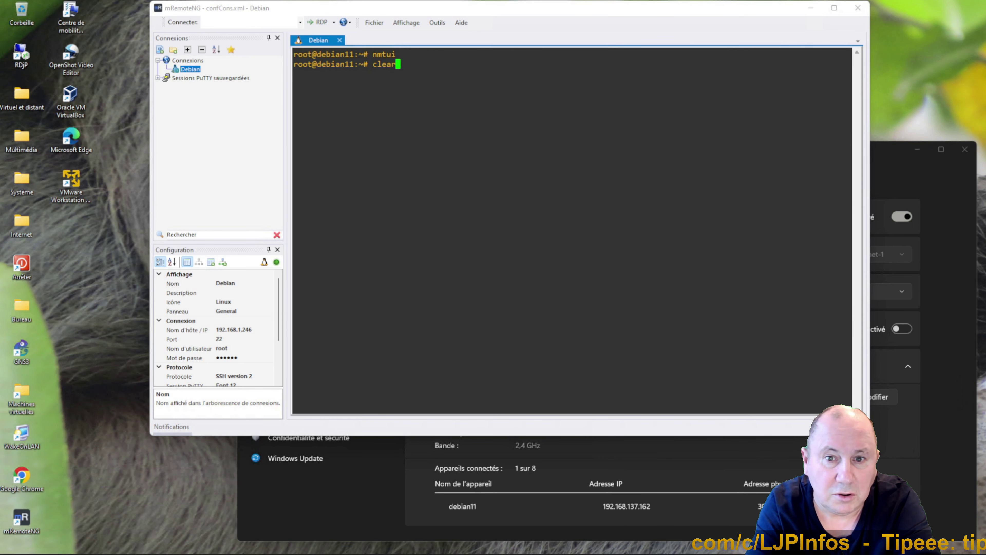
key("Return")
type("ip a")
key("Return")
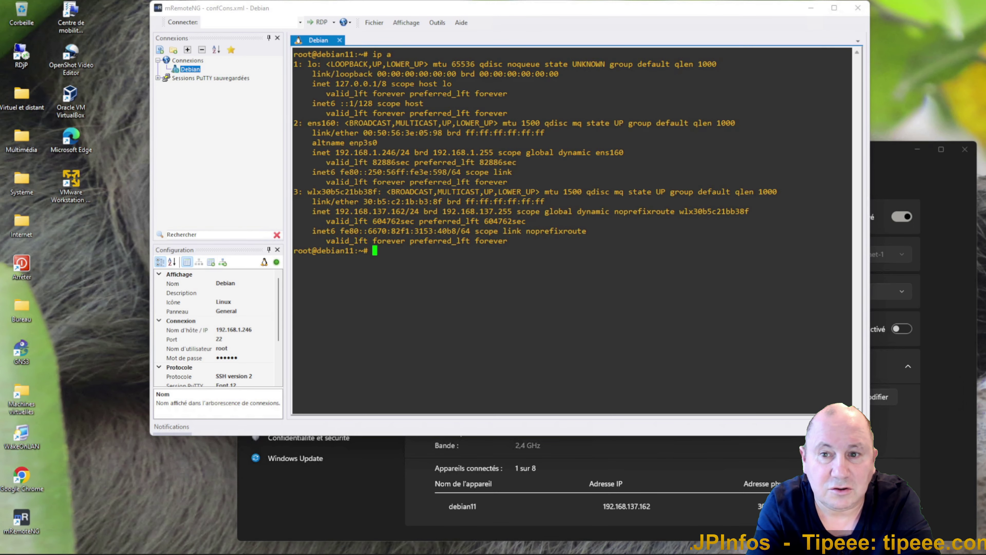
left_click_drag(332, 152, 400, 152)
double_click(321, 123)
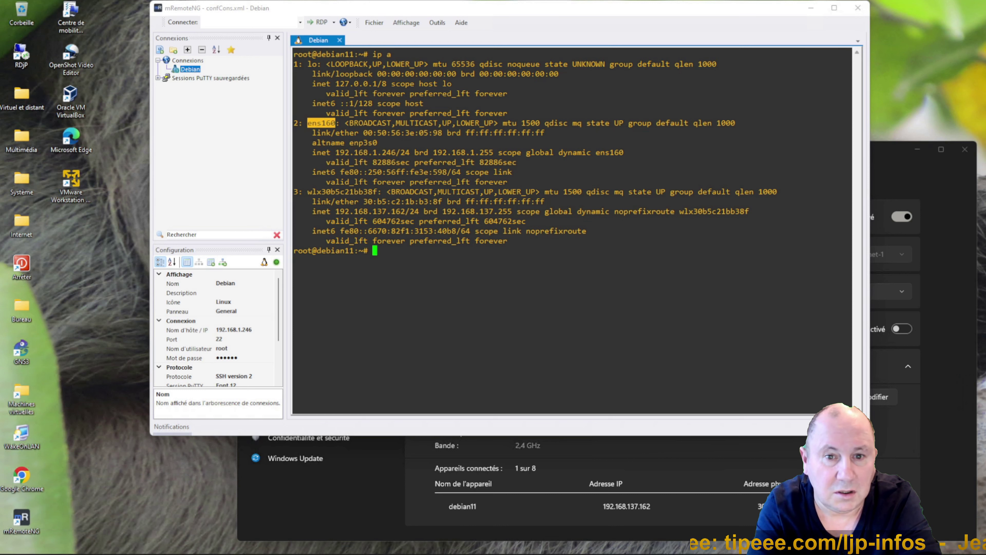
left_click_drag(303, 192, 419, 211)
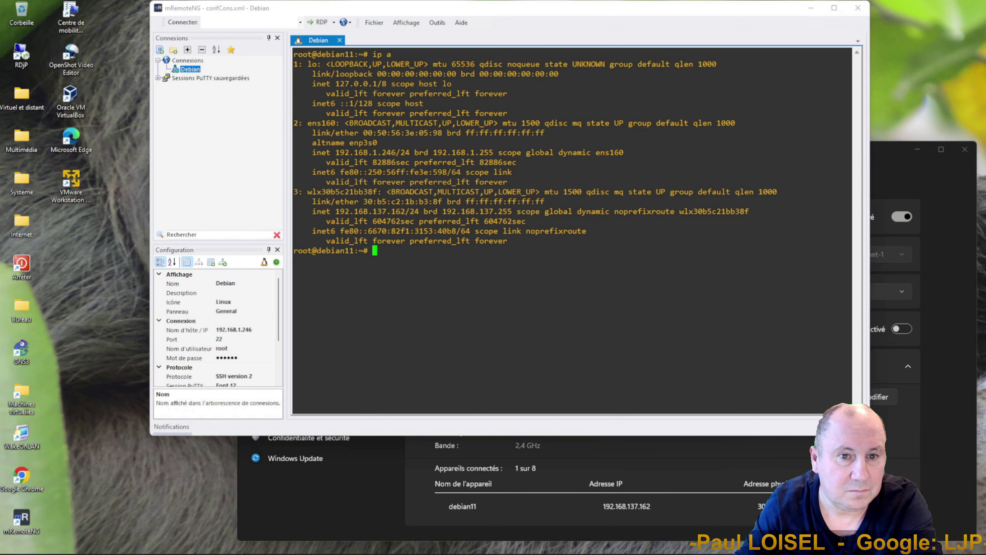
type("clear")
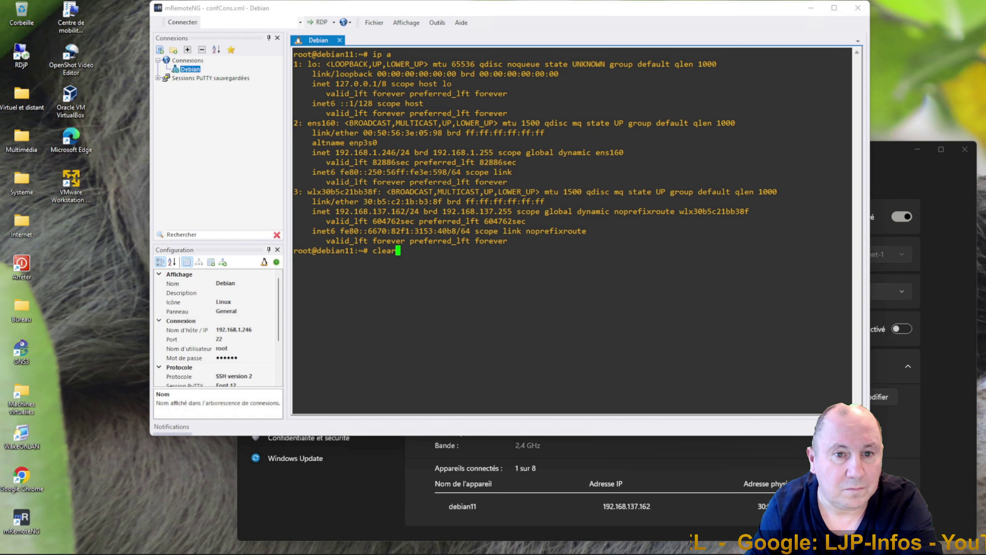
key("Return")
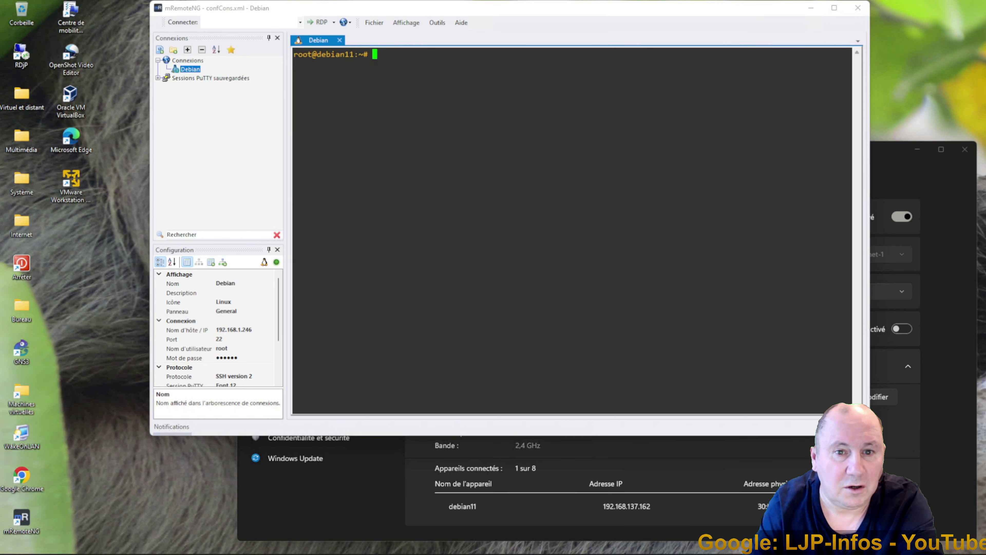
Run iwconfig, highlight the LOISEL-Test ESSID at 2.462 GHz, then exit the SSH session.
type("iwconfig")
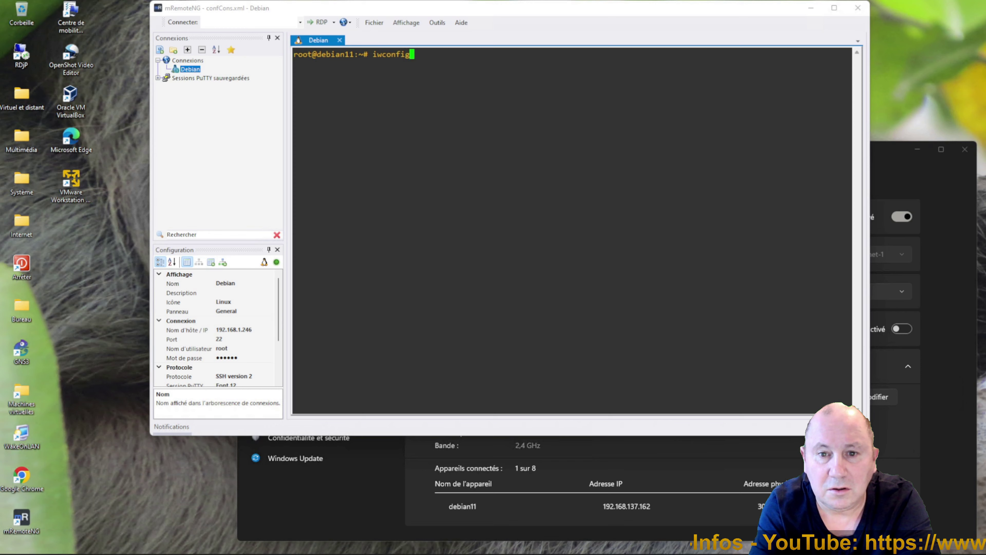
key("Return")
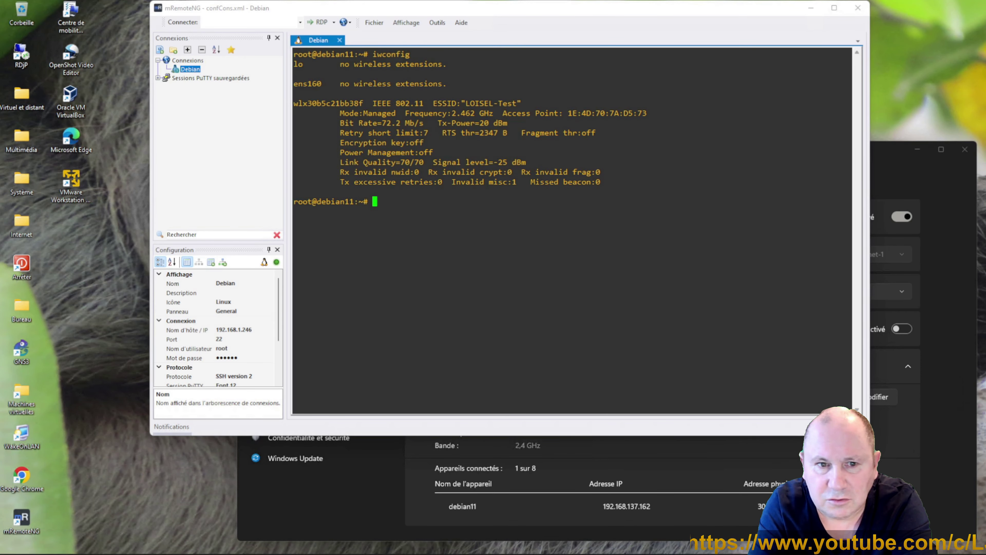
left_click_drag(462, 104, 517, 104)
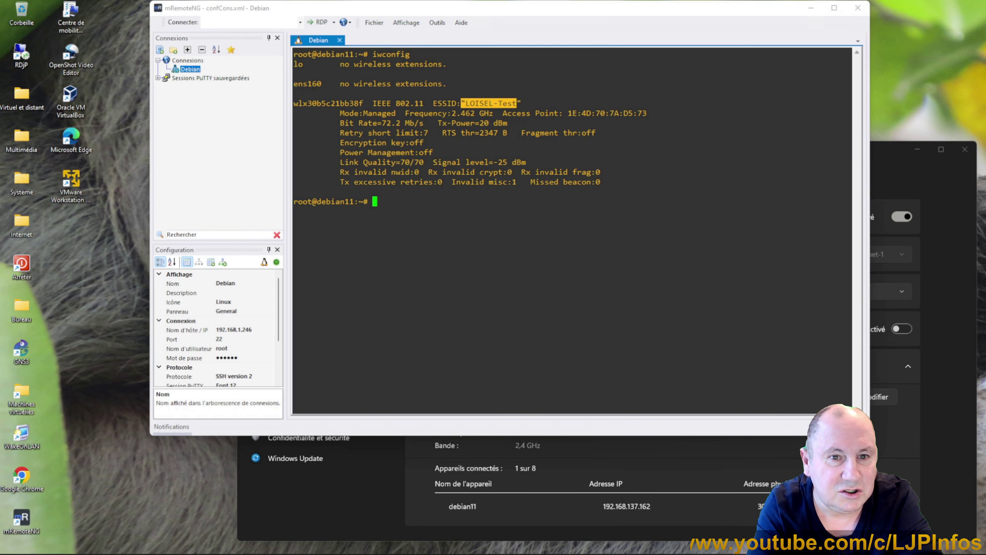
left_click(517, 103)
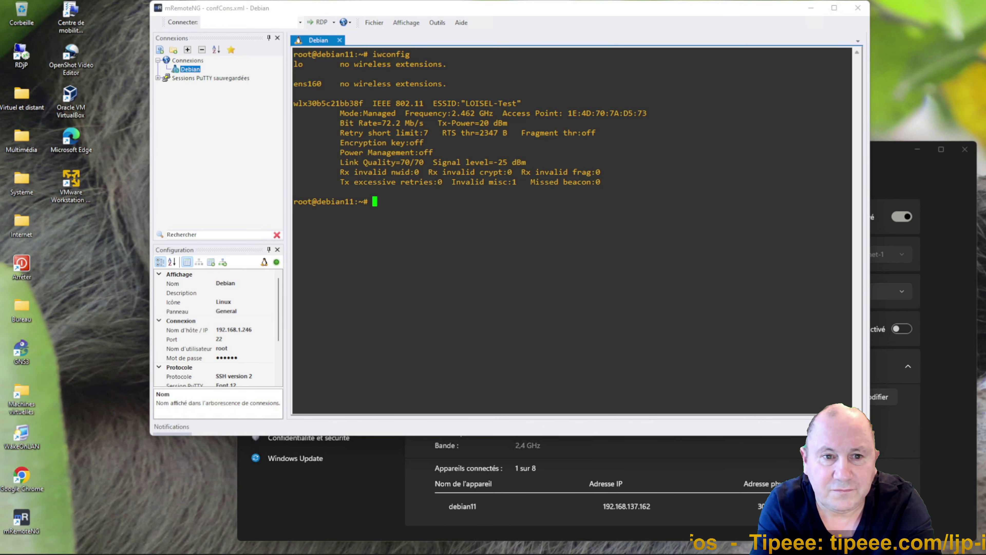
type("exit")
key("Return")
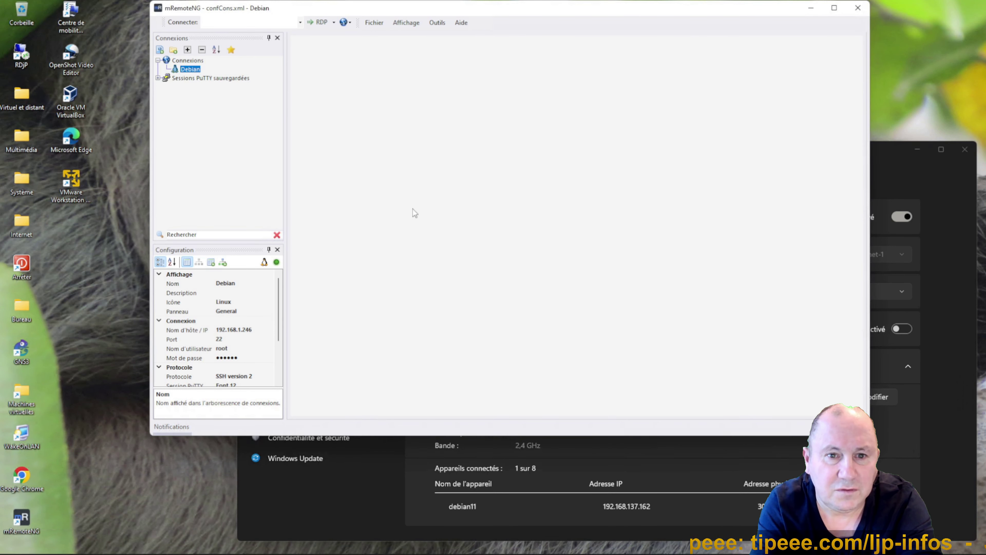
Close mRemoteNG, switch the mobile hotspot off, and close the Settings window.
left_click(855, 14)
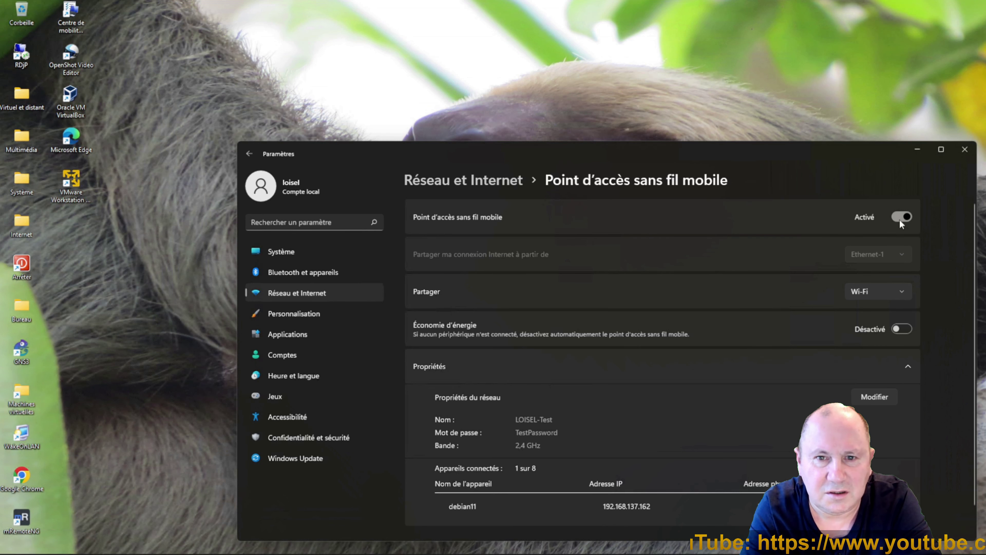
left_click(899, 217)
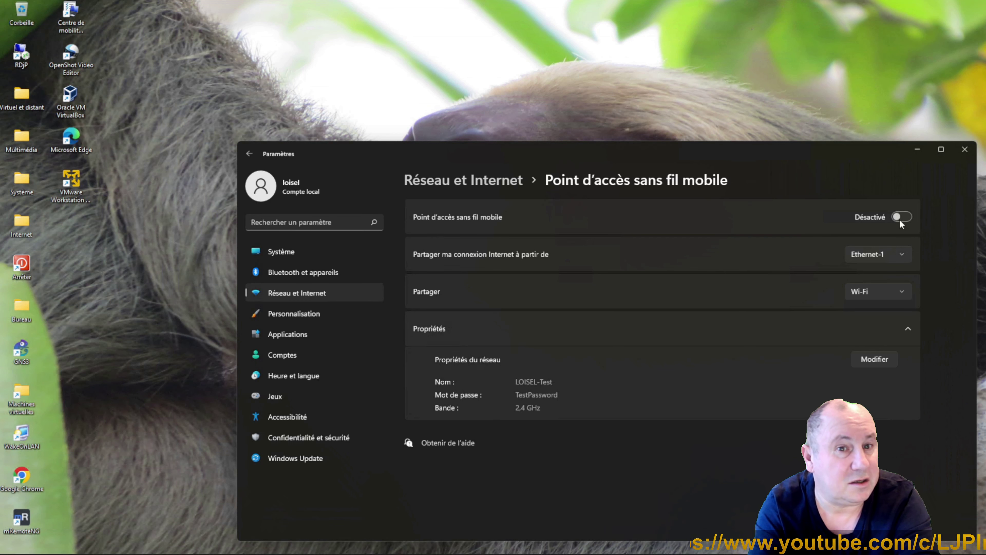
left_click(964, 150)
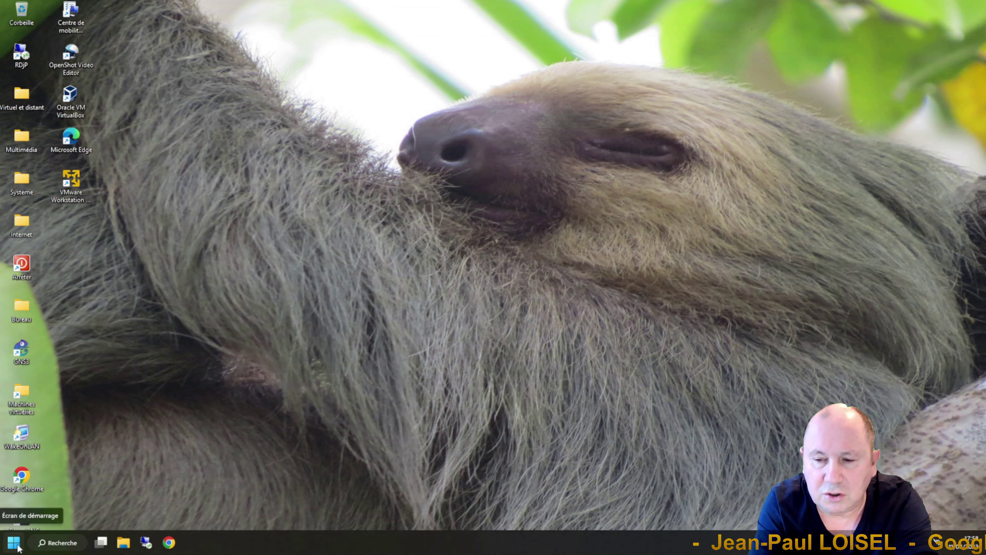
Open Device Manager and the Intel(R) Dual Band Wireless-AC 3168 adapter's properties.
right_click(13, 542)
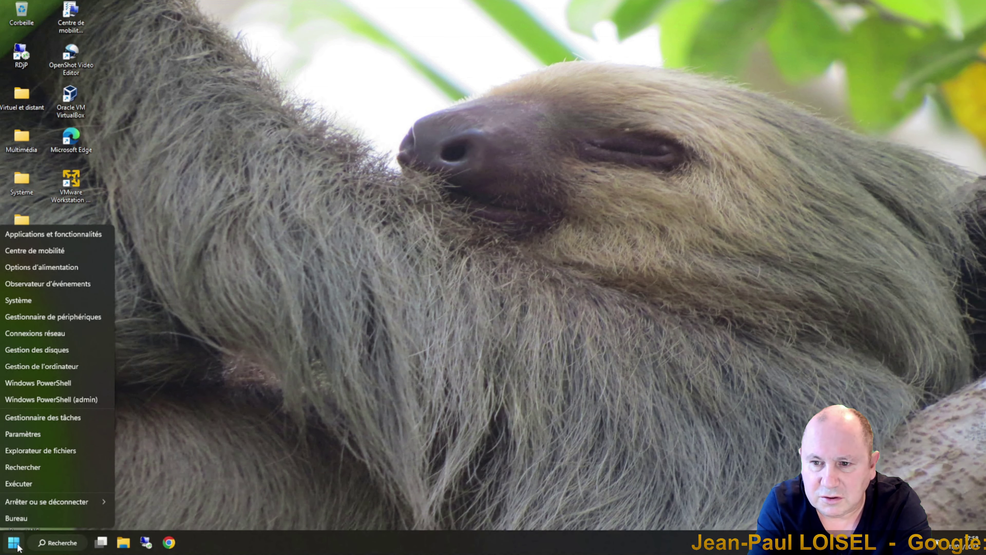
left_click(30, 320)
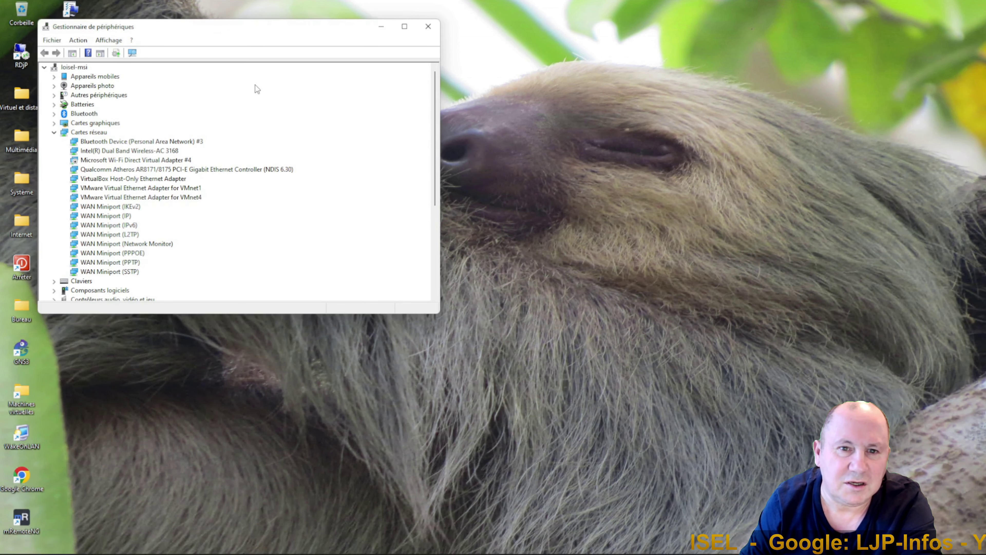
left_click_drag(234, 31, 415, 88)
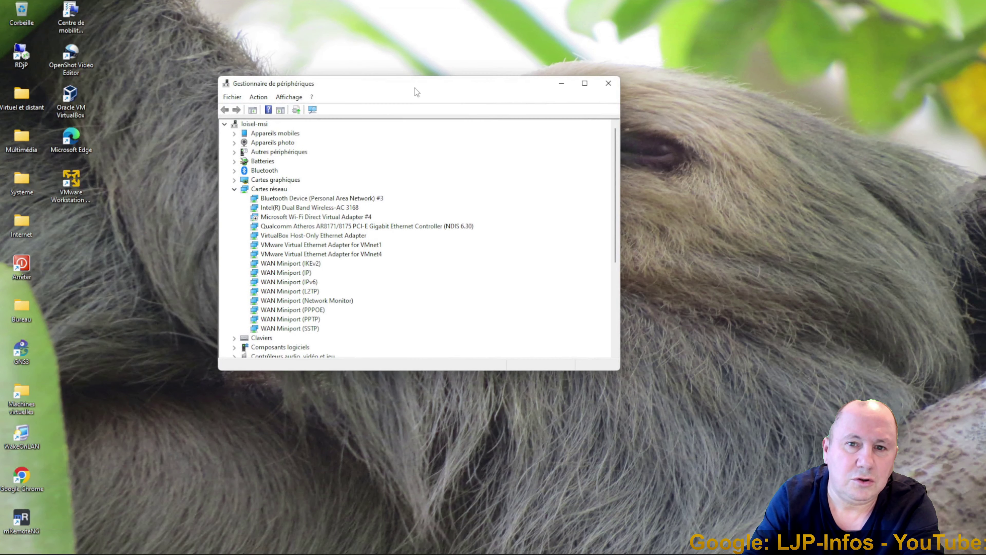
left_click(282, 209)
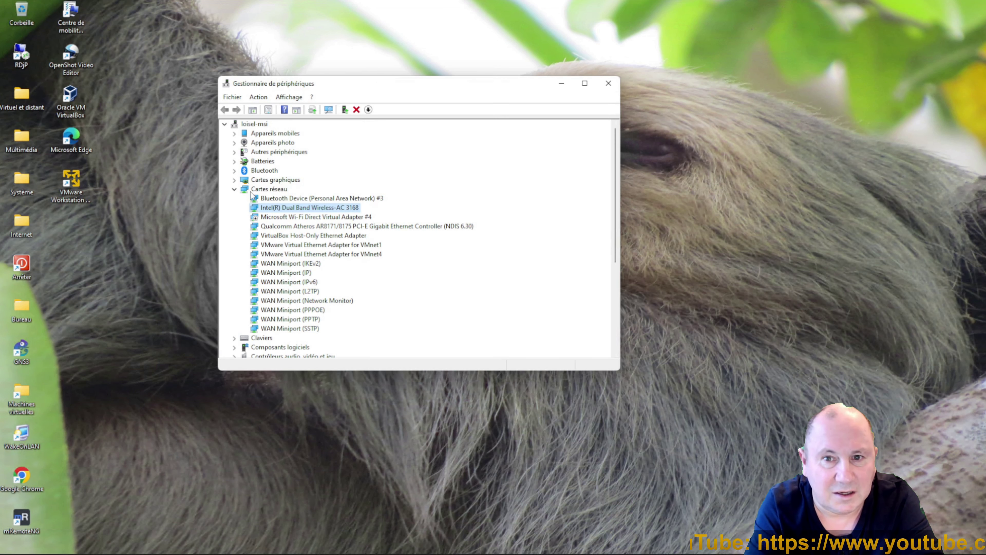
double_click(285, 208)
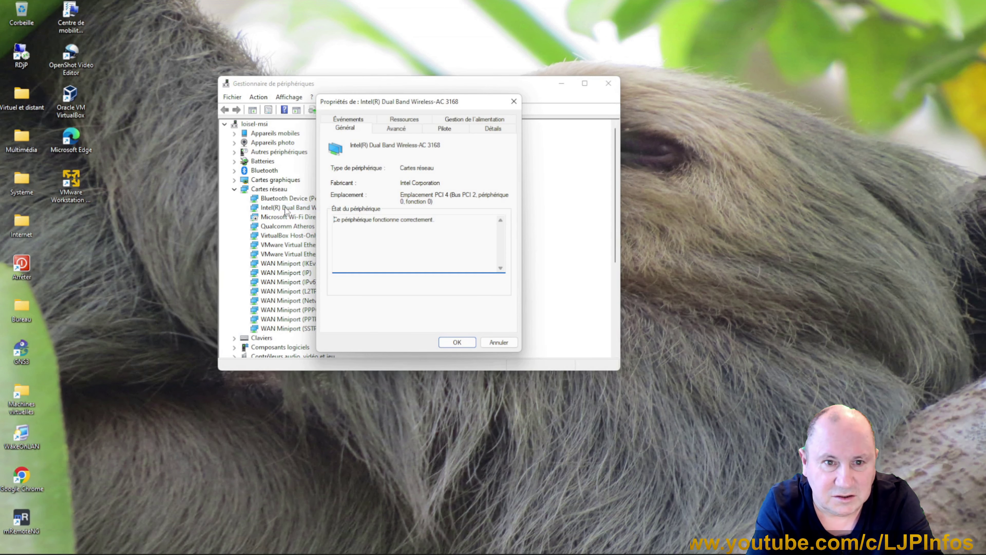
On the Avancé tab, review the channel widths and set 802.11a/b/g Wireless Mode to 4. 2.4GHz 802.11b/g.
left_click(391, 130)
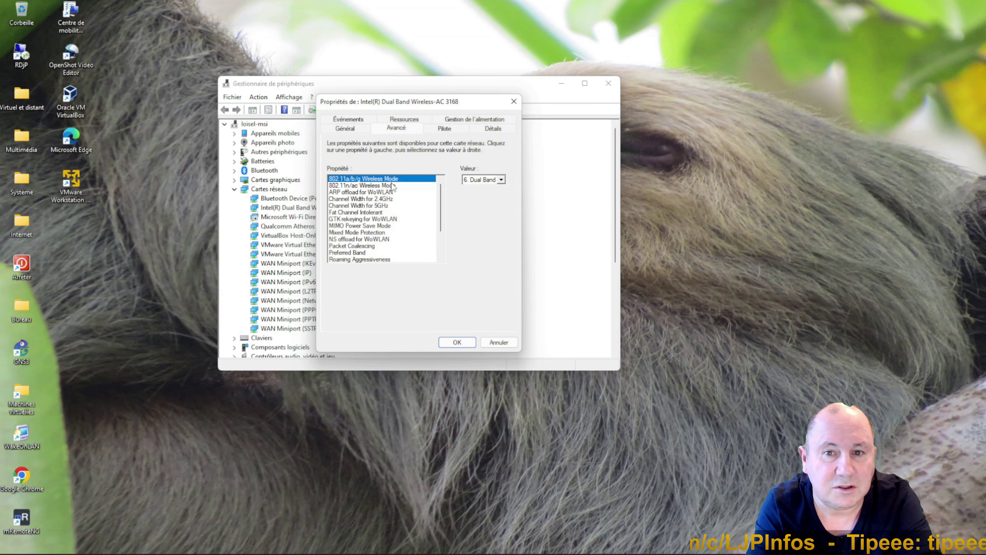
left_click(385, 198)
left_click(383, 205)
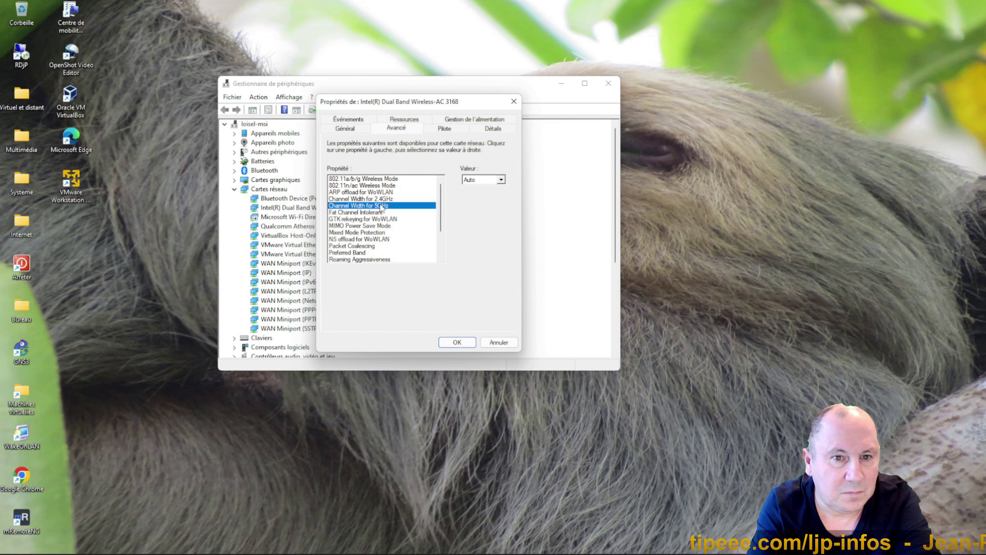
left_click(379, 180)
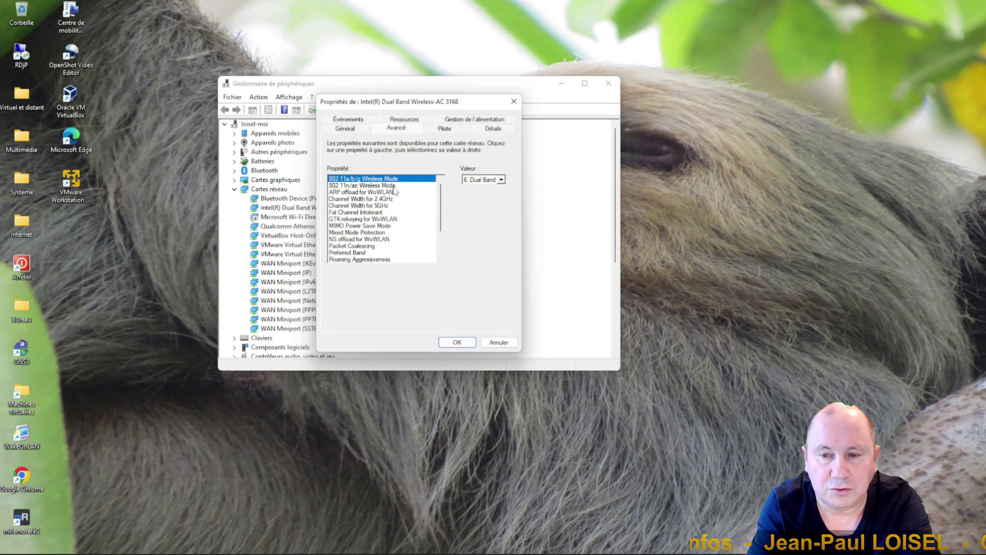
left_click(502, 180)
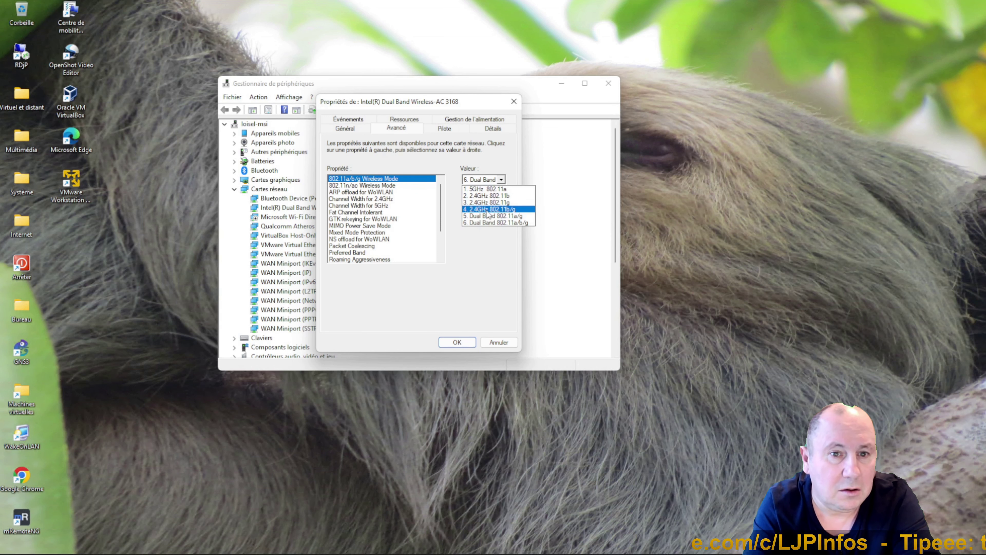
left_click(486, 209)
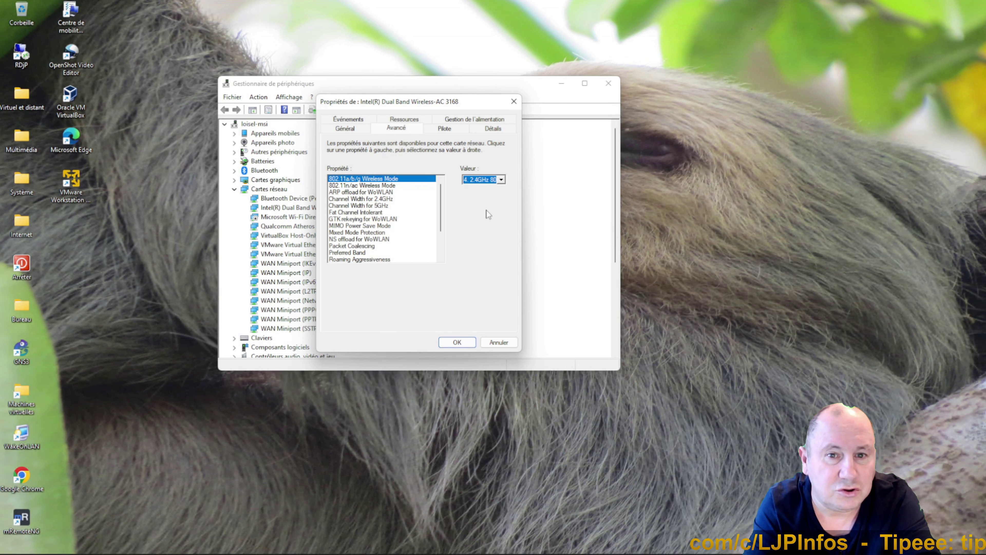
Keep the 802.11n/ac Wireless Mode at 802.11ac.
left_click(385, 186)
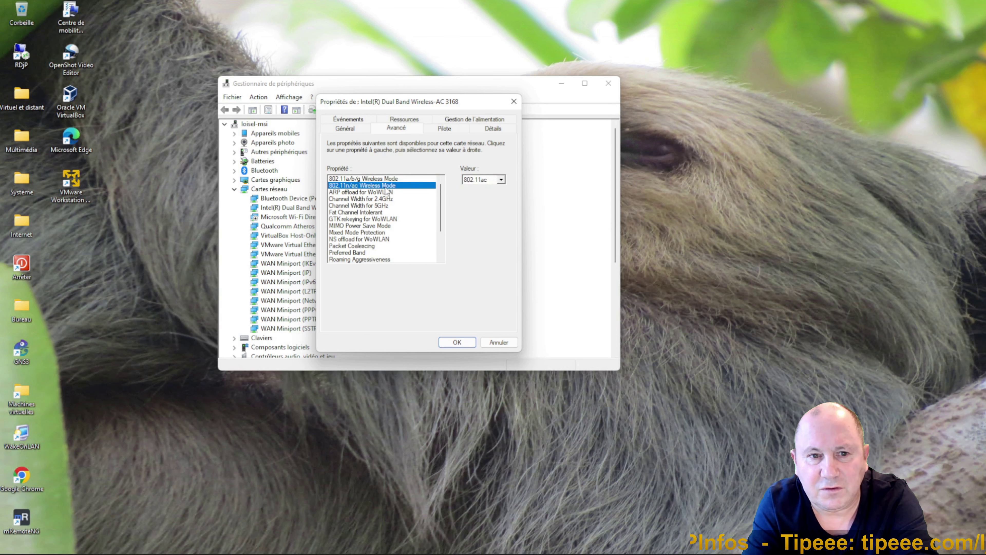
left_click(501, 180)
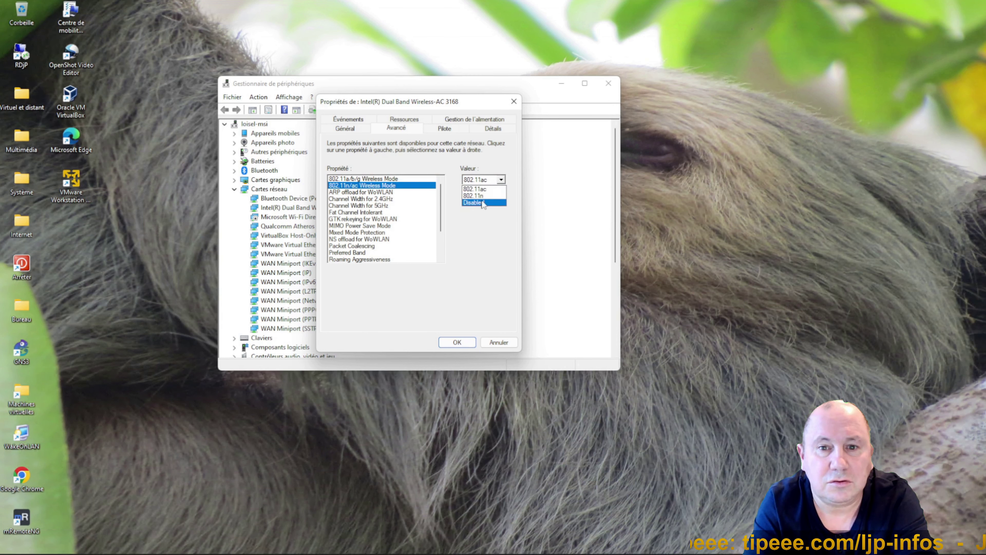
left_click(394, 184)
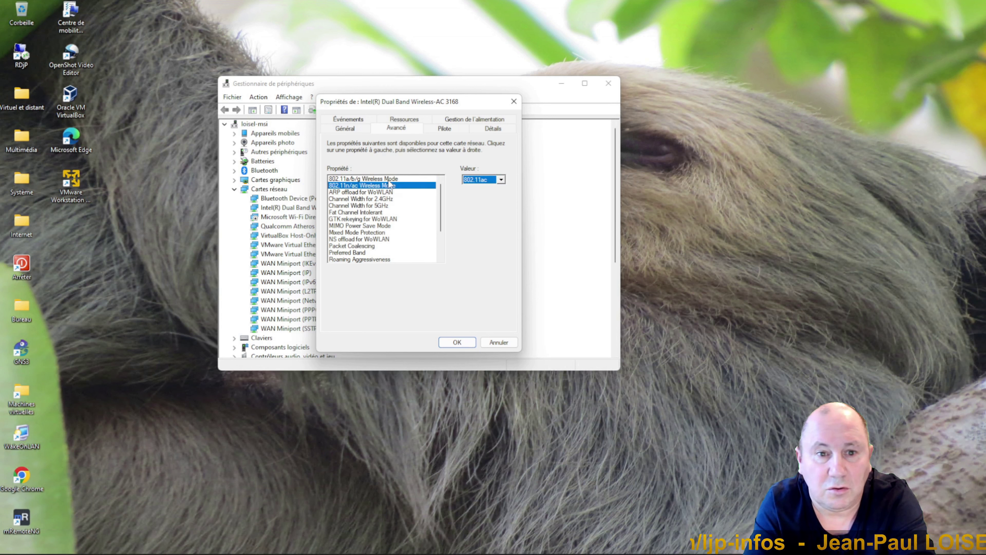
Restore 802.11a/b/g Wireless Mode to 6. Dual Band, confirm, and close Device Manager.
left_click(390, 179)
left_click(501, 179)
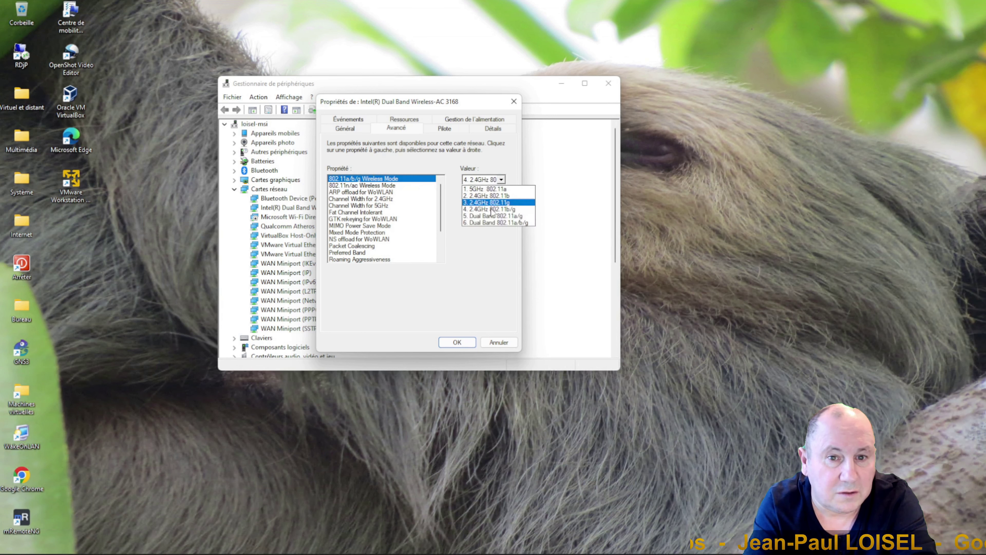
left_click(488, 223)
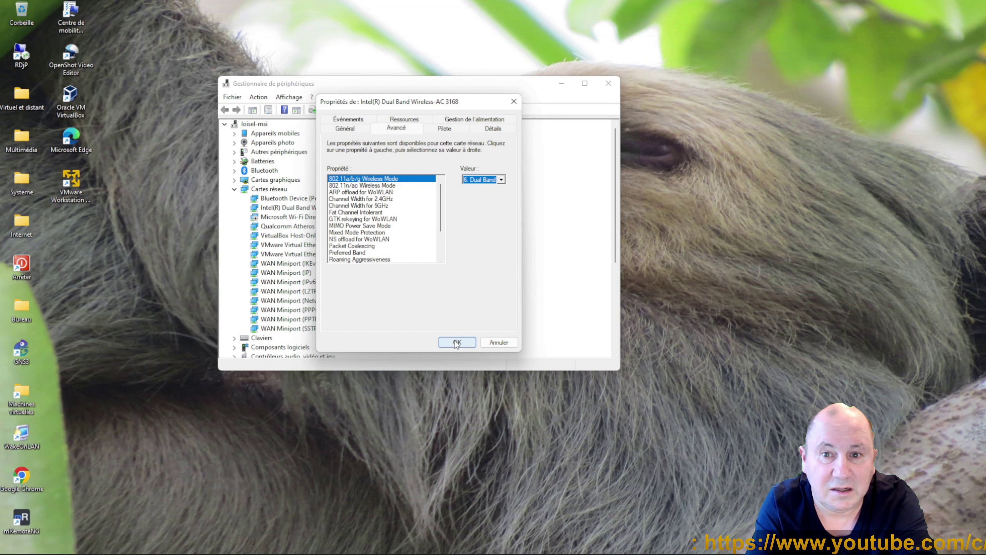
left_click(457, 343)
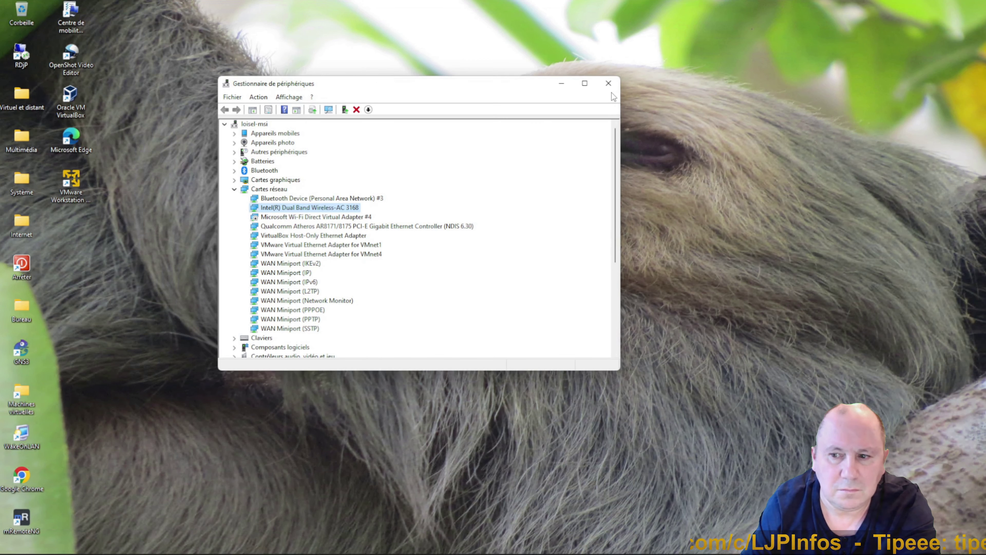
left_click(608, 84)
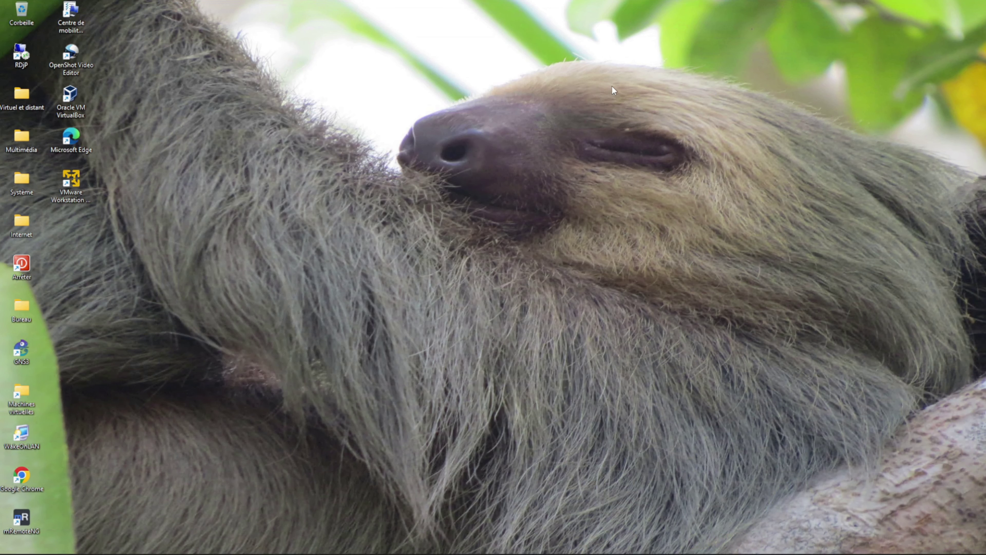